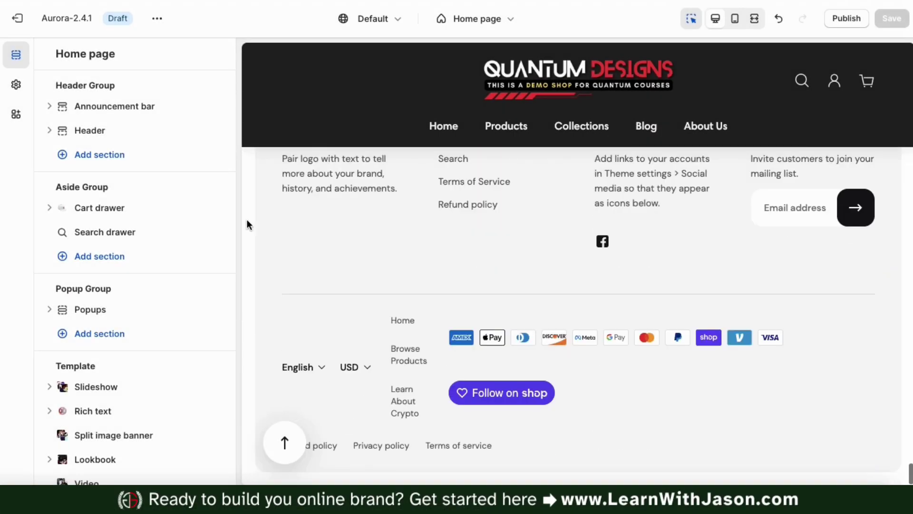
Open the Footer section's settings without adding a new section.
scroll(247, 219, "up", 4)
scroll(247, 219, "down", 2)
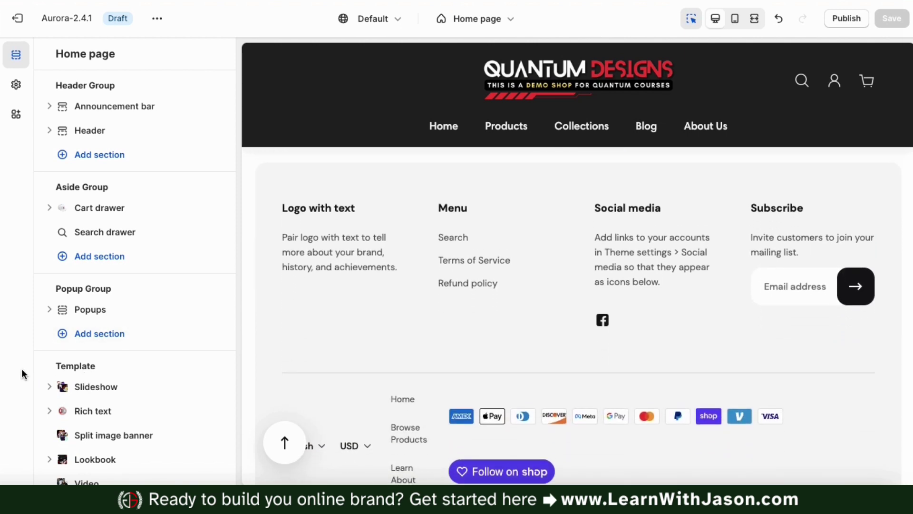
scroll(37, 369, "down", 8)
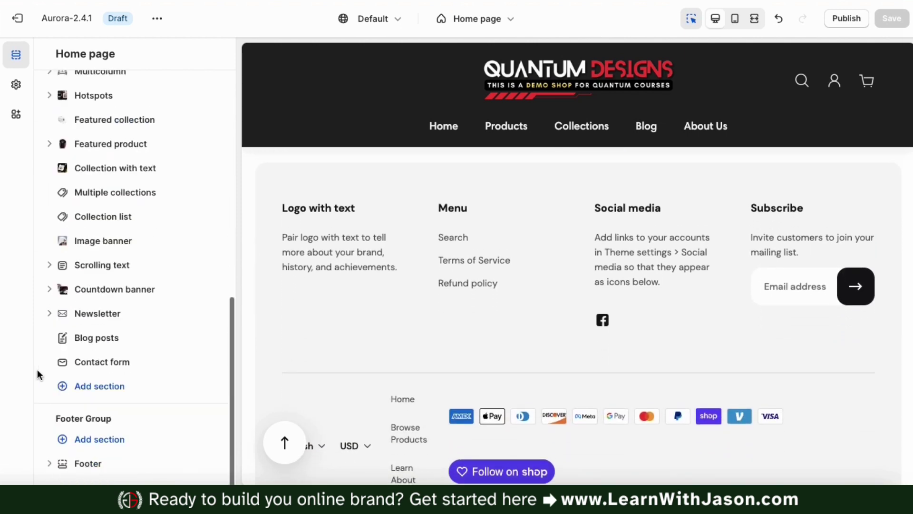
left_click(87, 442)
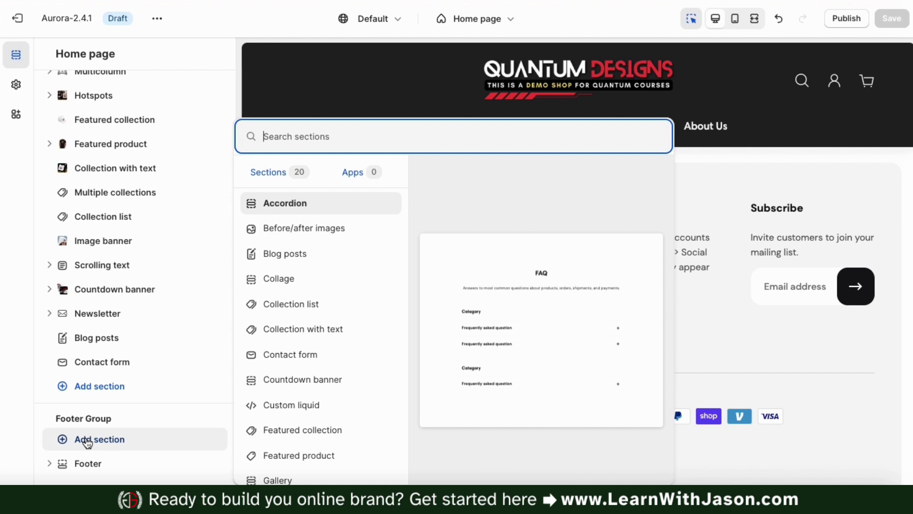
left_click(87, 442)
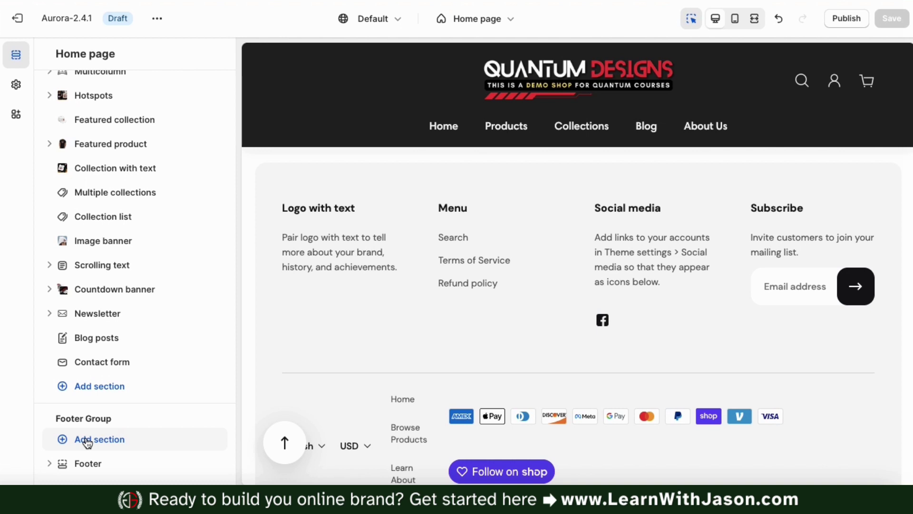
mouse_move(83, 467)
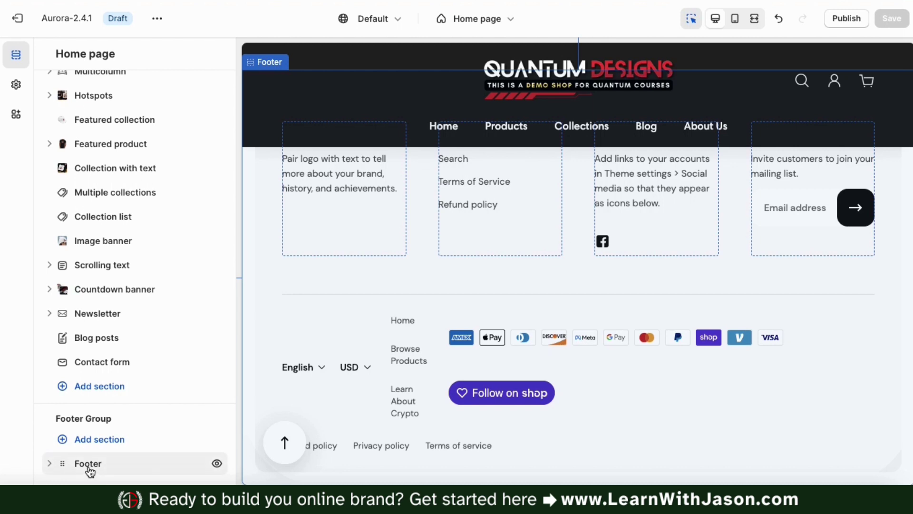
left_click(88, 464)
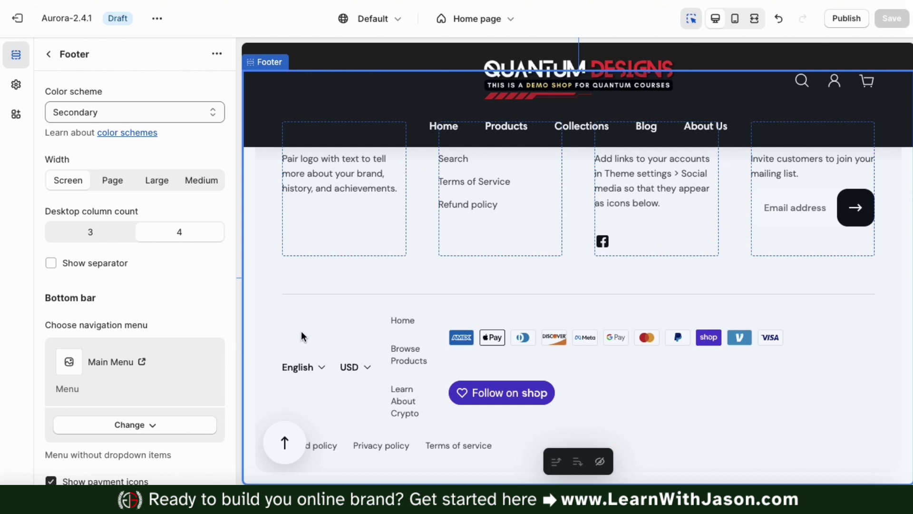
Set the footer colour scheme to Contrasting.
scroll(310, 329, "up", 2)
scroll(309, 329, "up", 1)
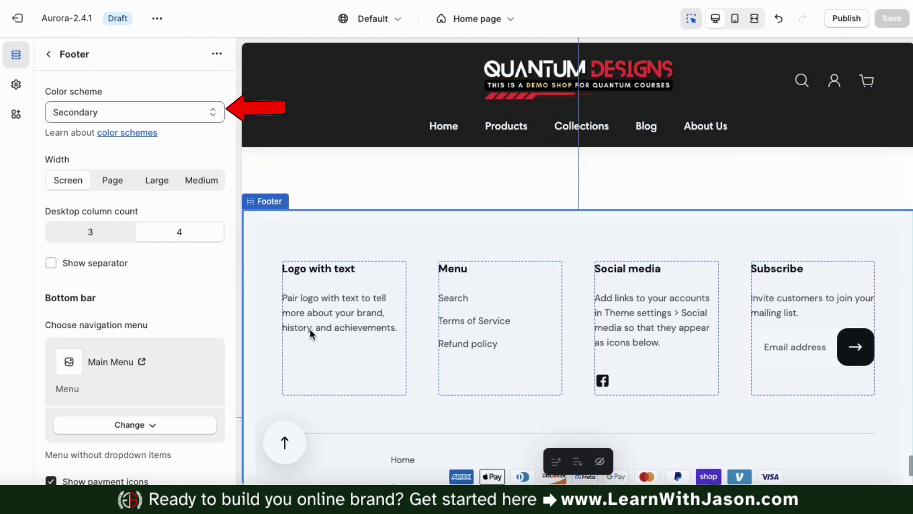
left_click(186, 105)
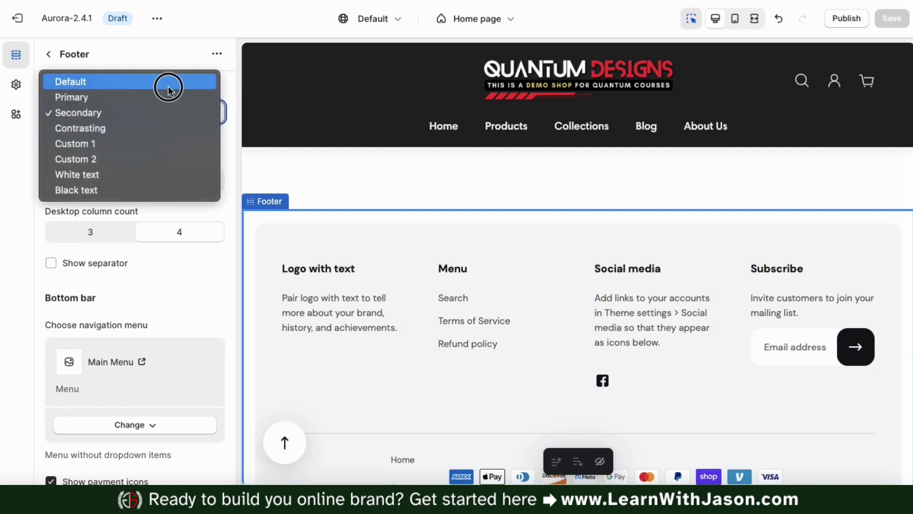
key("Escape")
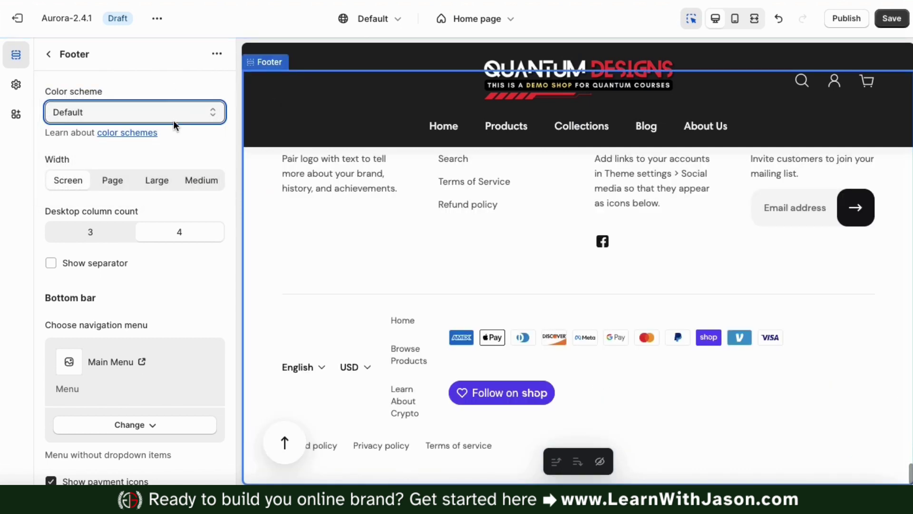
left_click(173, 119)
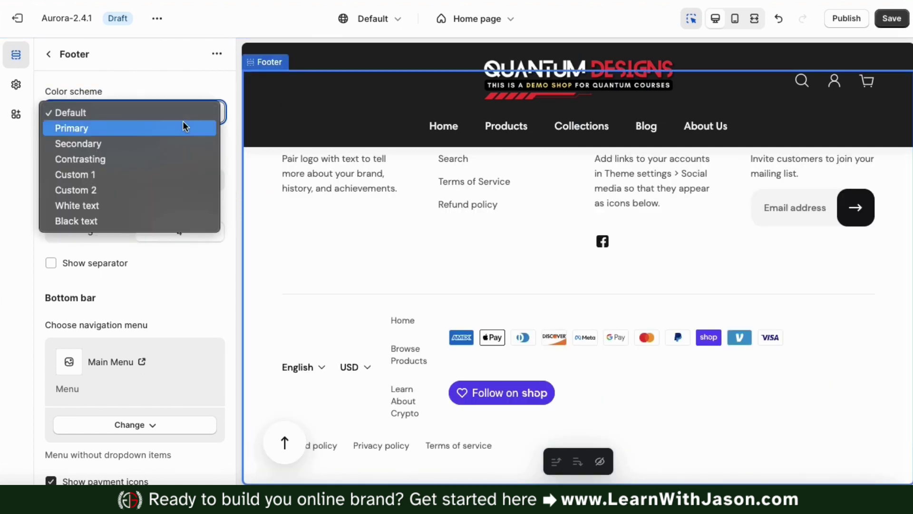
left_click(172, 162)
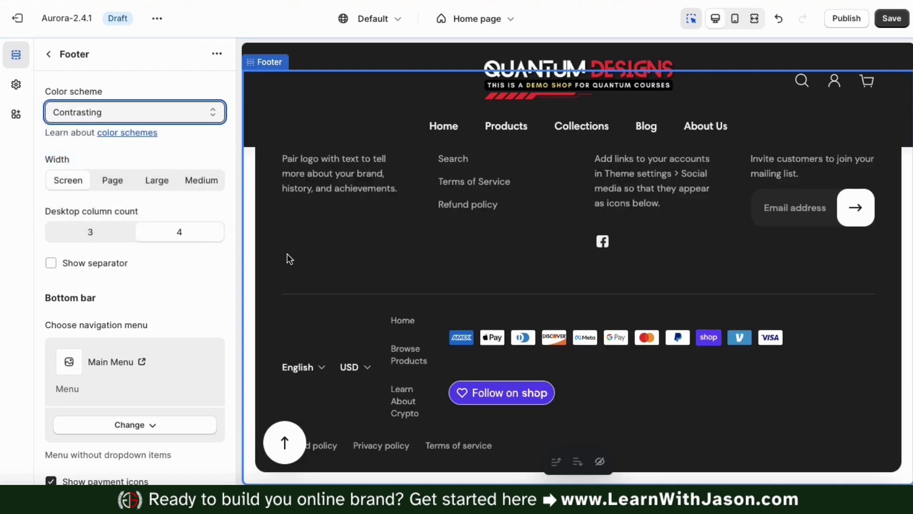
Try a three-column desktop layout, then return the footer to four columns.
scroll(287, 254, "up", 5)
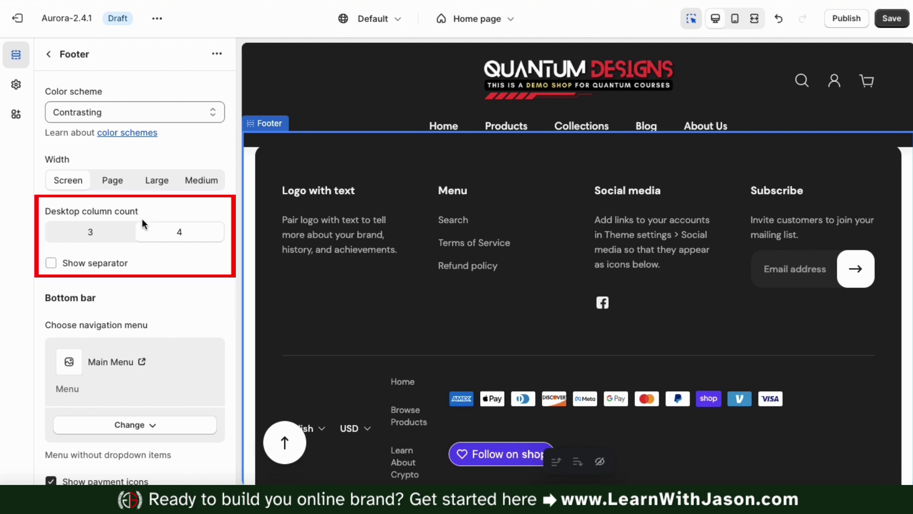
left_click(116, 241)
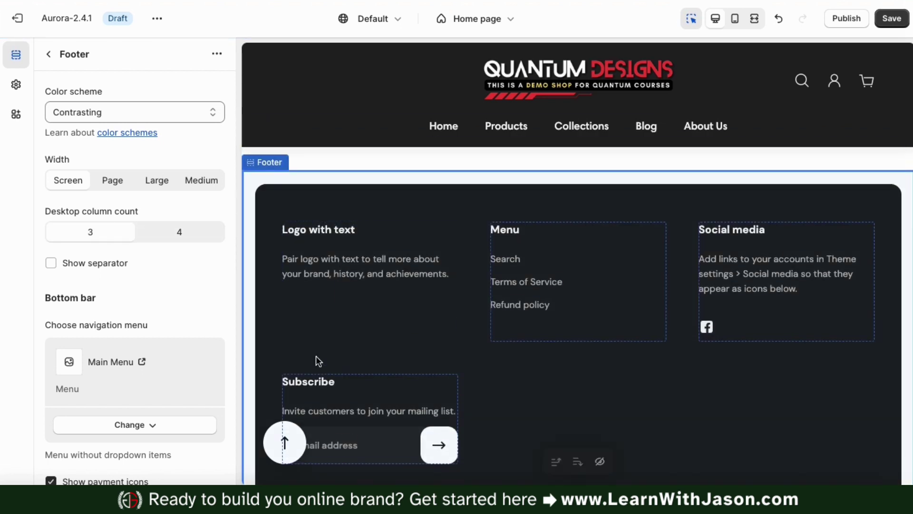
scroll(329, 375, "down", 1)
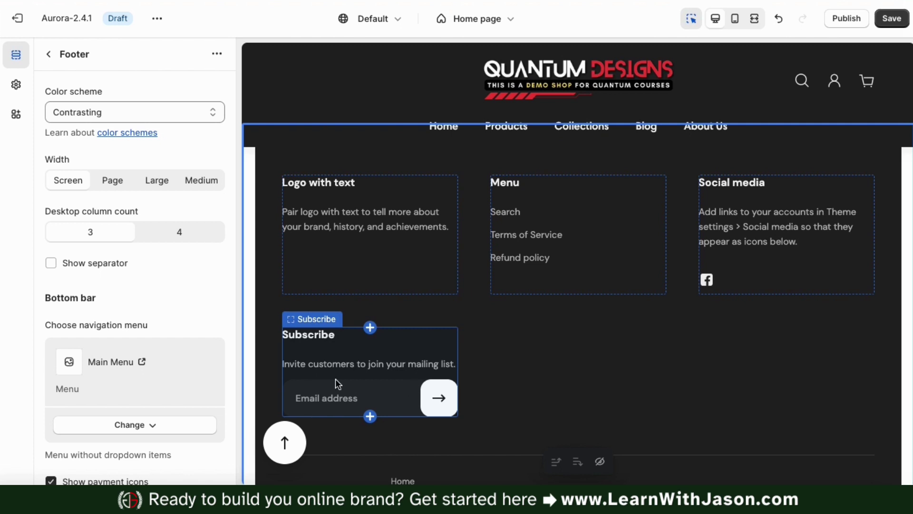
left_click(177, 241)
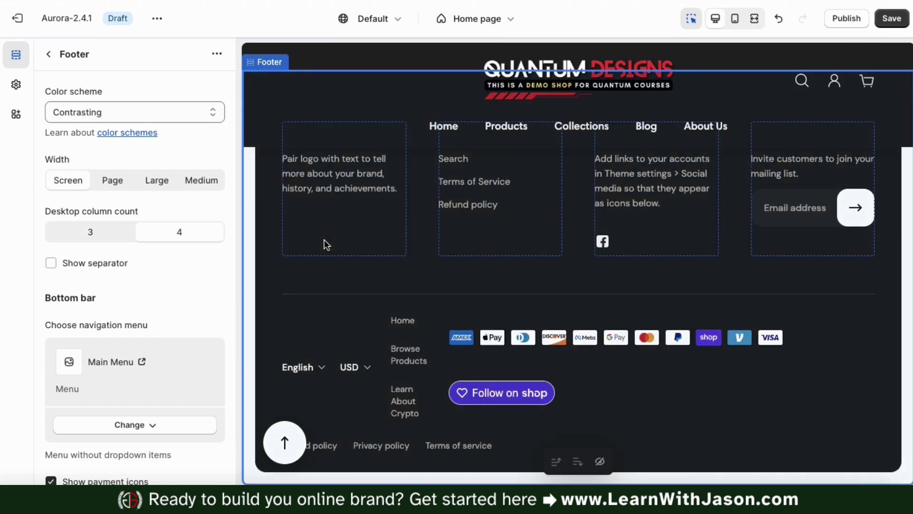
scroll(200, 257, "down", 2)
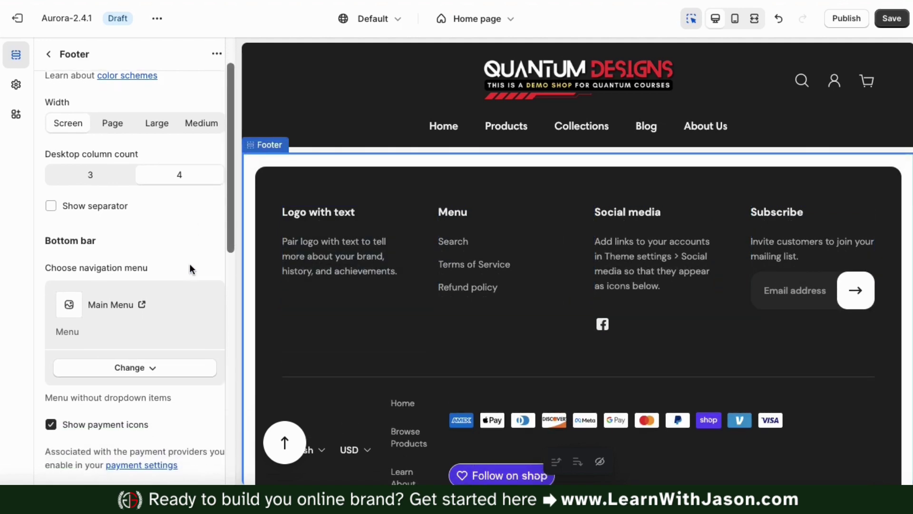
Switch the bottom bar menu to Main Menu, listing Home, Products, Collections, Blog and About Us.
scroll(190, 265, "down", 5)
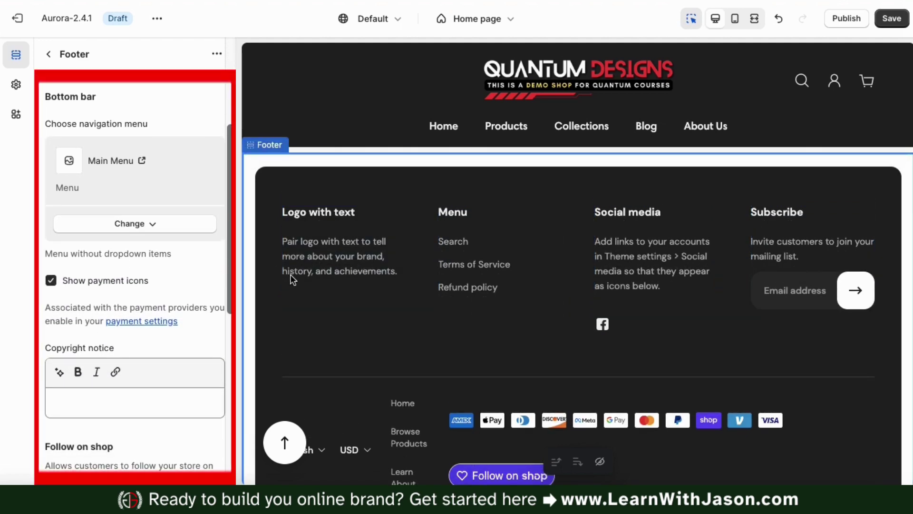
scroll(349, 285, "down", 2)
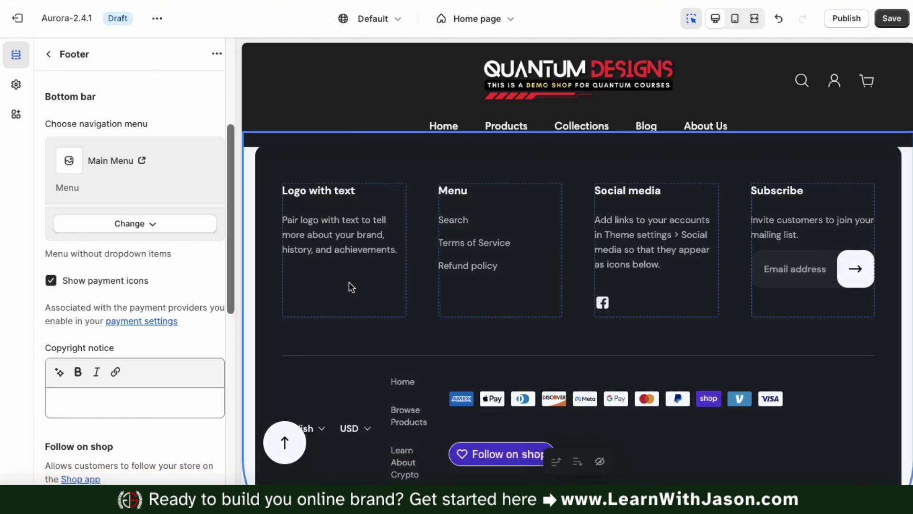
scroll(351, 286, "down", 1)
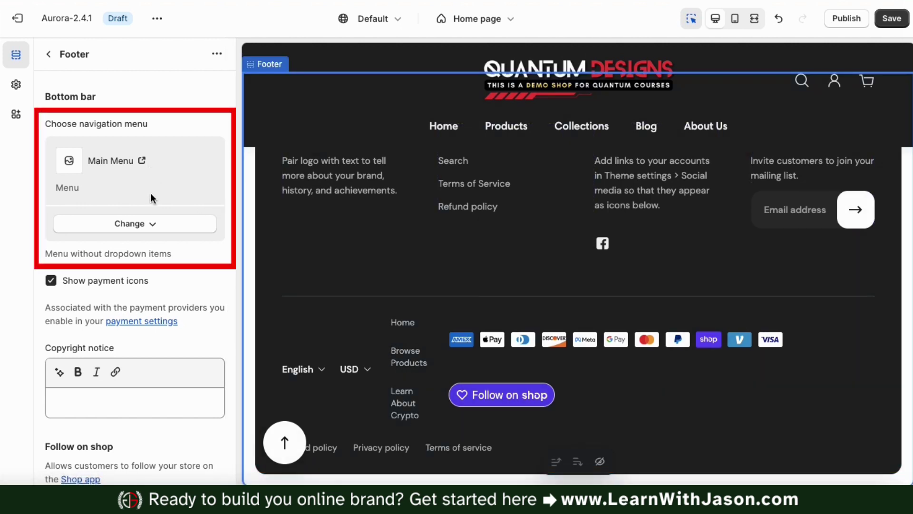
left_click(151, 230)
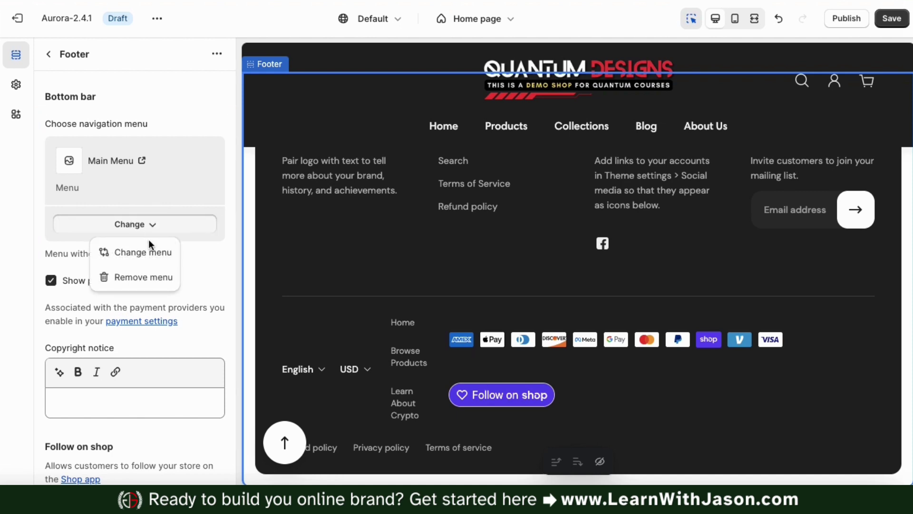
left_click(150, 260)
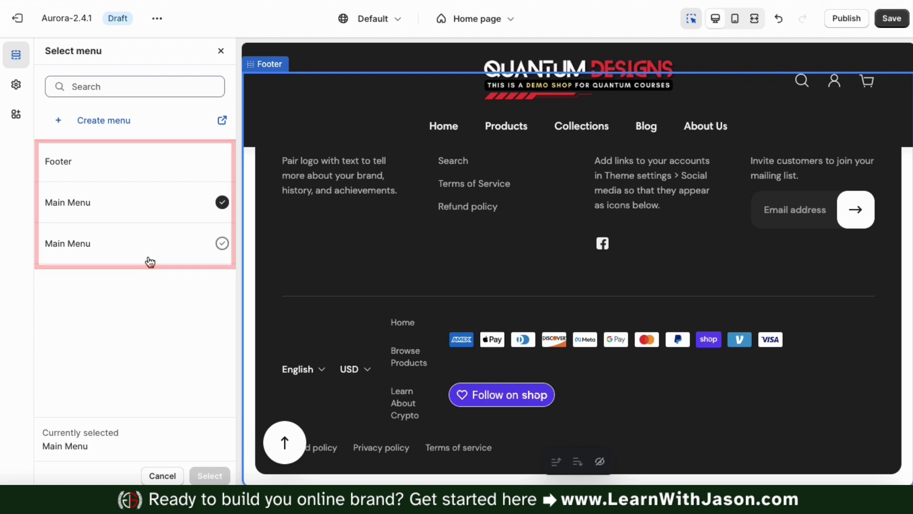
left_click(120, 169)
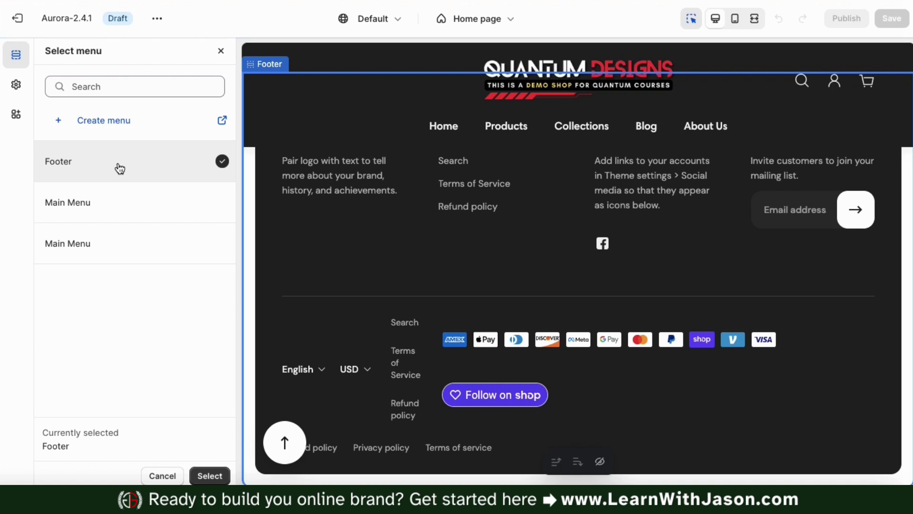
left_click(214, 477)
scroll(227, 313, "down", 2)
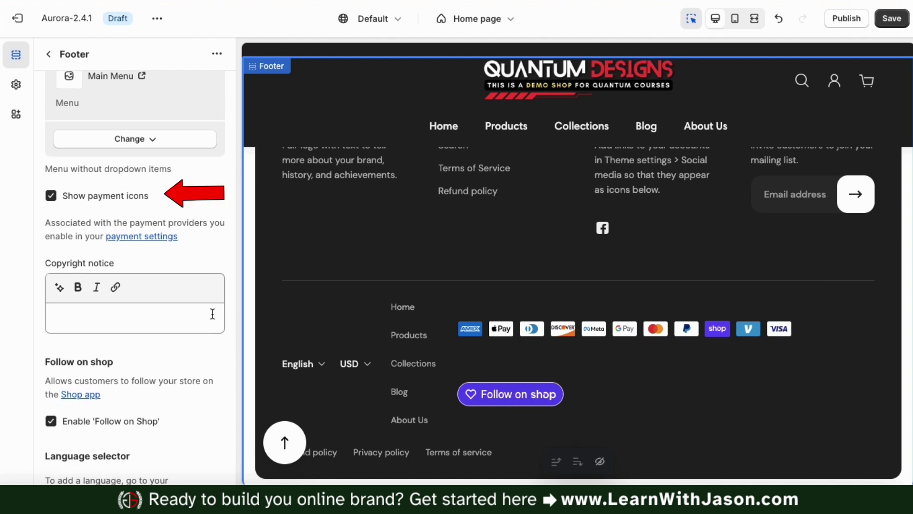
Hide the footer payment icons and set the copyright notice to 'Copyright Quantum Designs 2024'.
scroll(218, 225, "up", 1)
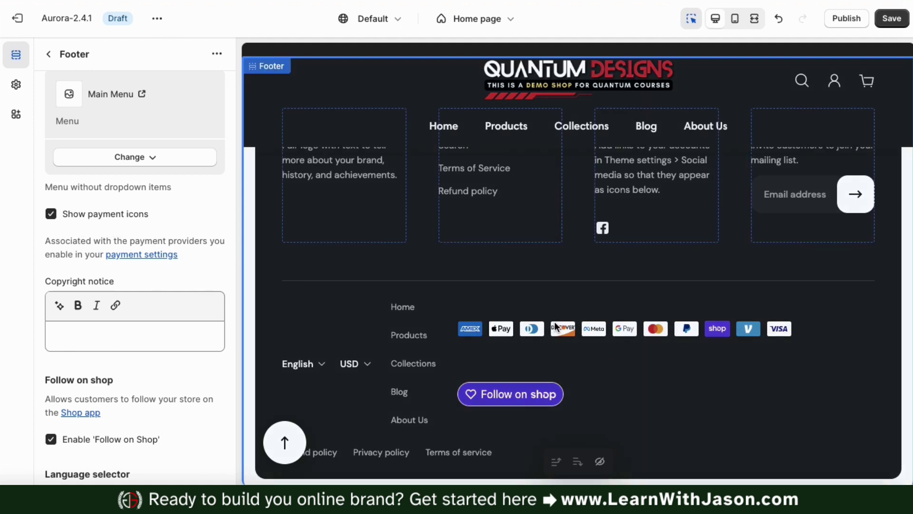
left_click(52, 217)
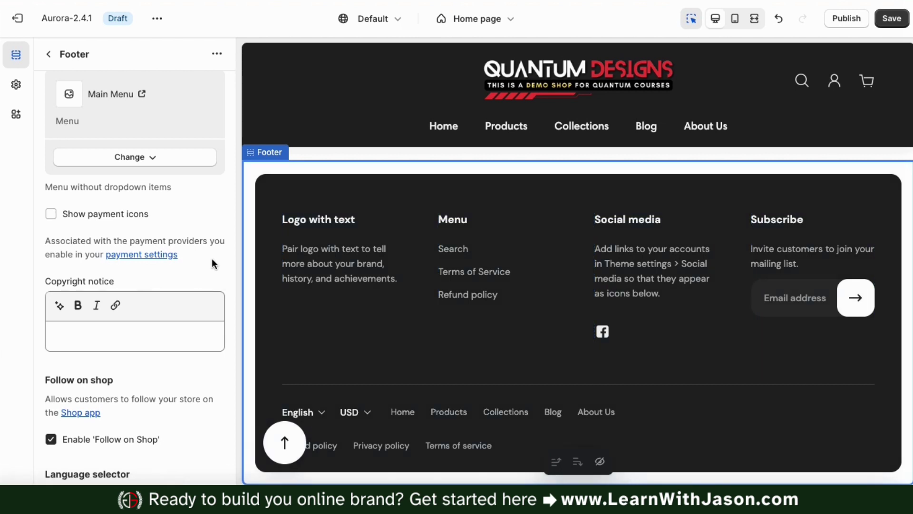
scroll(212, 258, "down", 2)
left_click(190, 268)
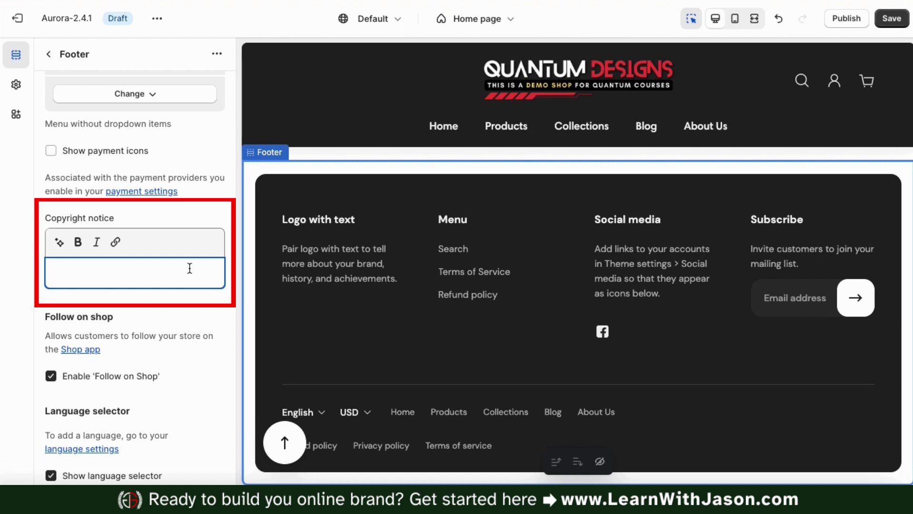
type("Copy")
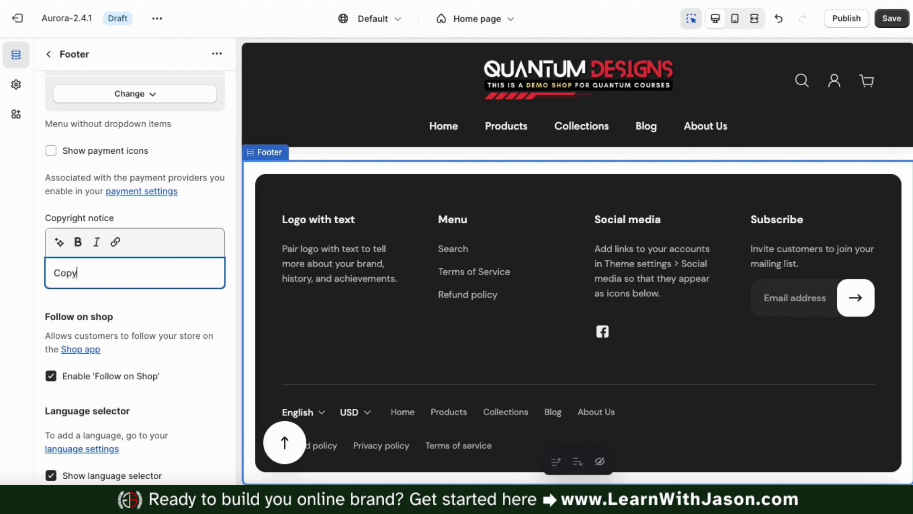
type("right Quantum Designs 20")
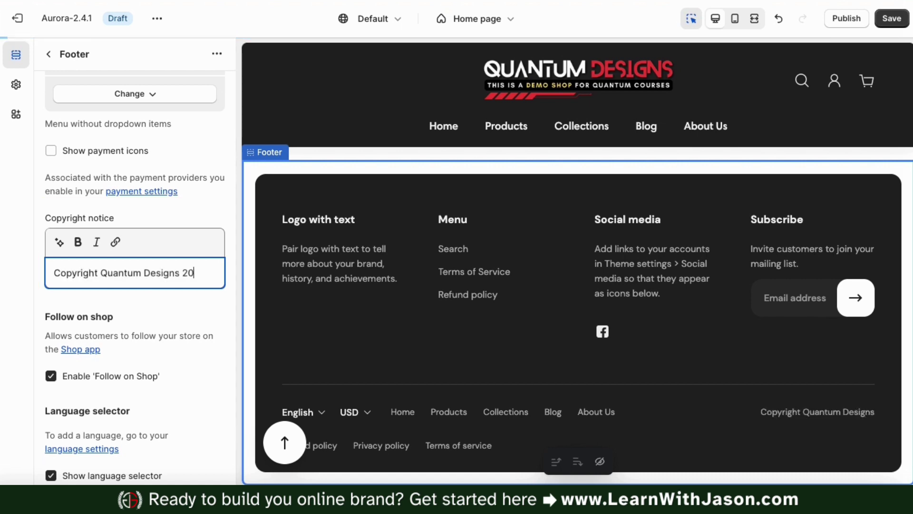
type("24")
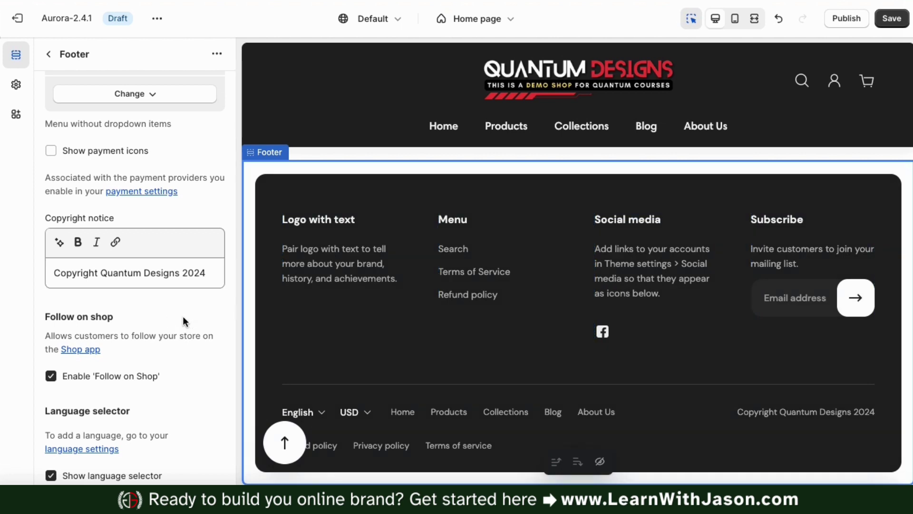
scroll(183, 315, "down", 3)
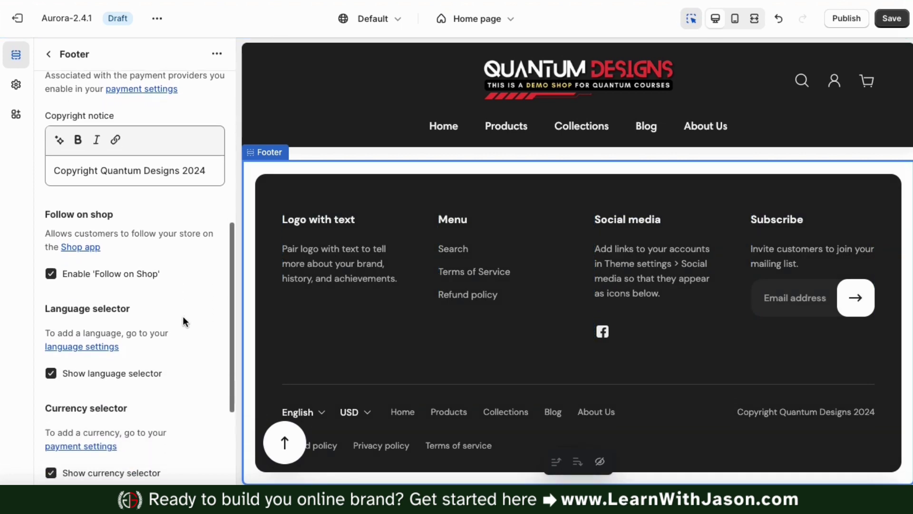
scroll(183, 318, "down", 3)
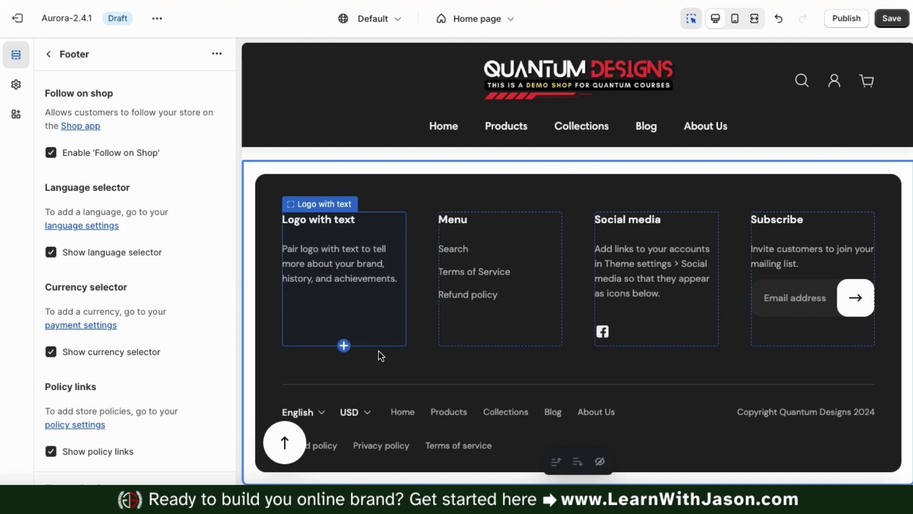
scroll(398, 390, "up", 1)
scroll(398, 390, "down", 1)
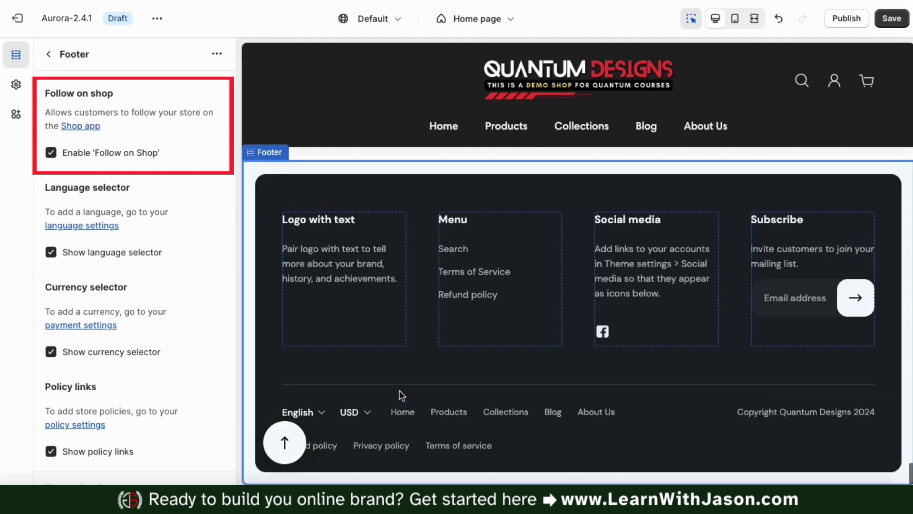
left_click(51, 153)
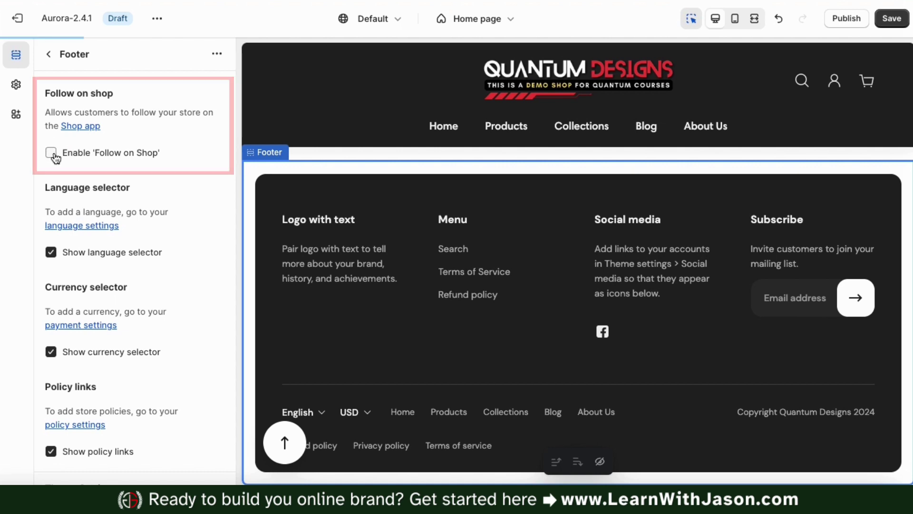
left_click(52, 155)
scroll(58, 158, "up", 5)
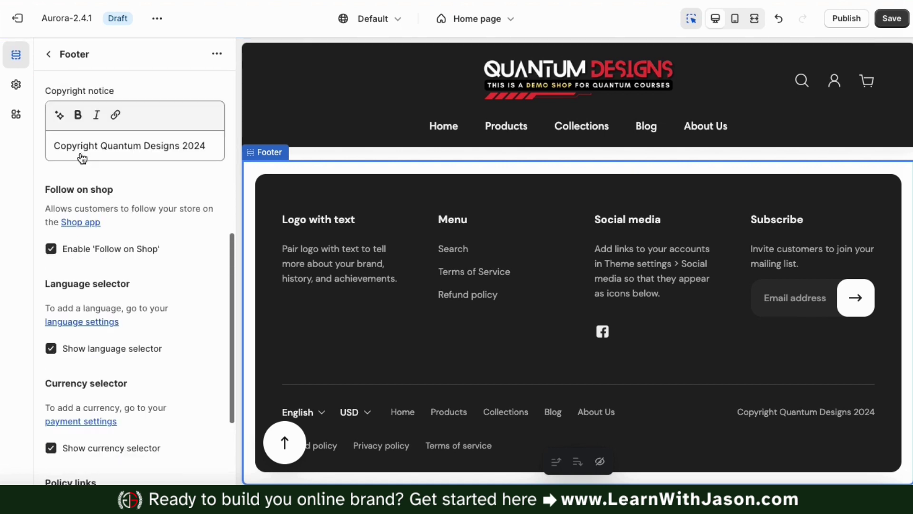
left_click(52, 155)
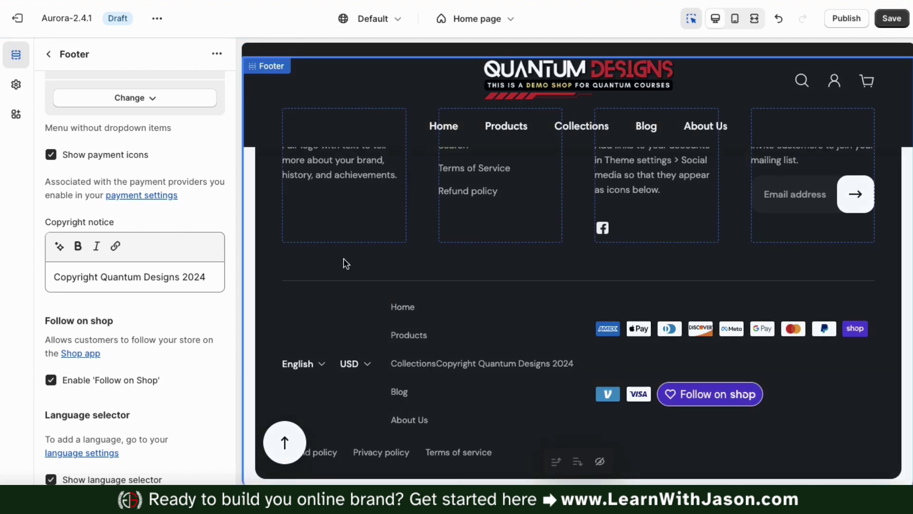
left_click(51, 156)
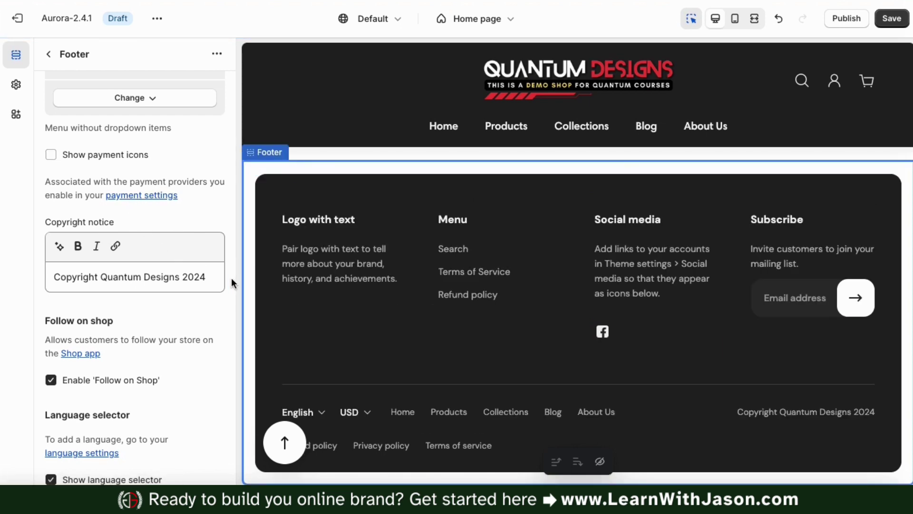
scroll(231, 277, "down", 6)
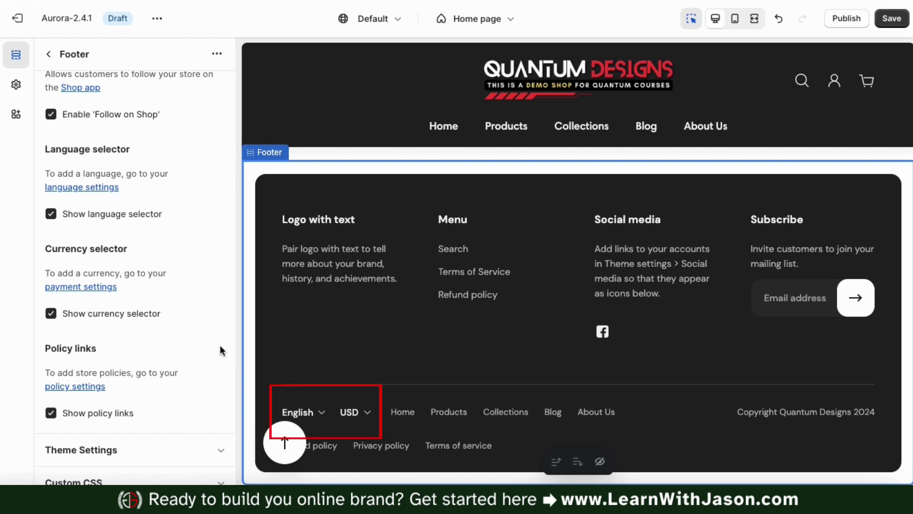
left_click(324, 417)
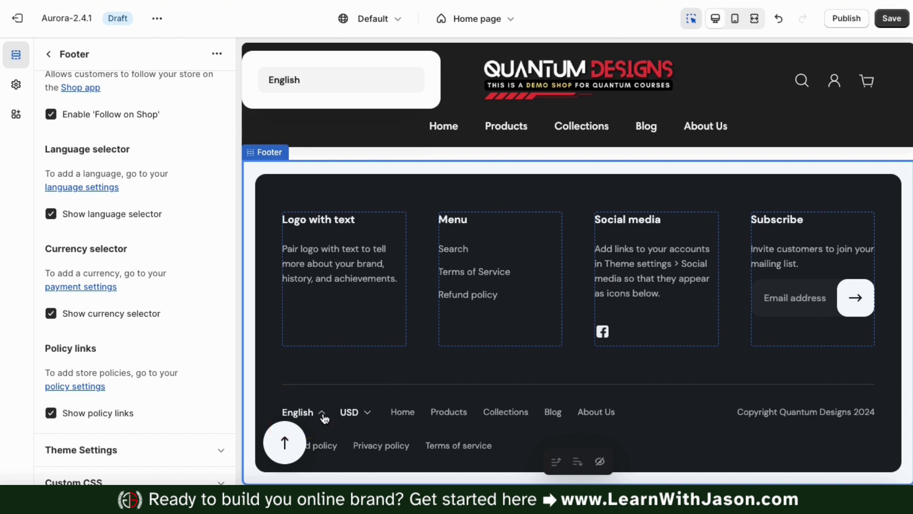
left_click(324, 418)
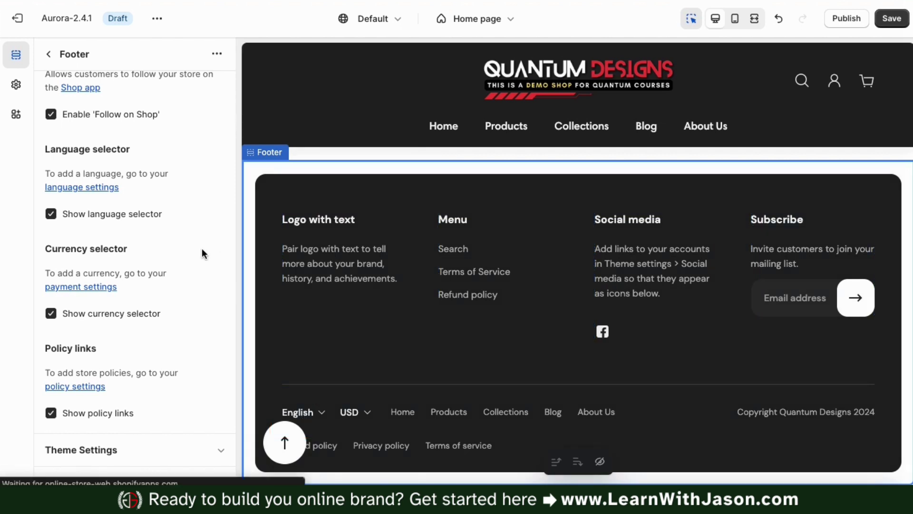
left_click(56, 218)
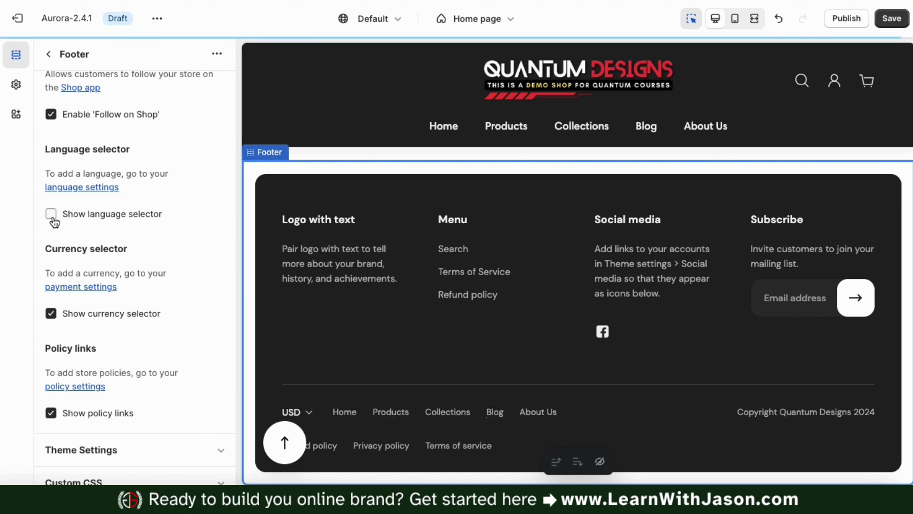
left_click(56, 222)
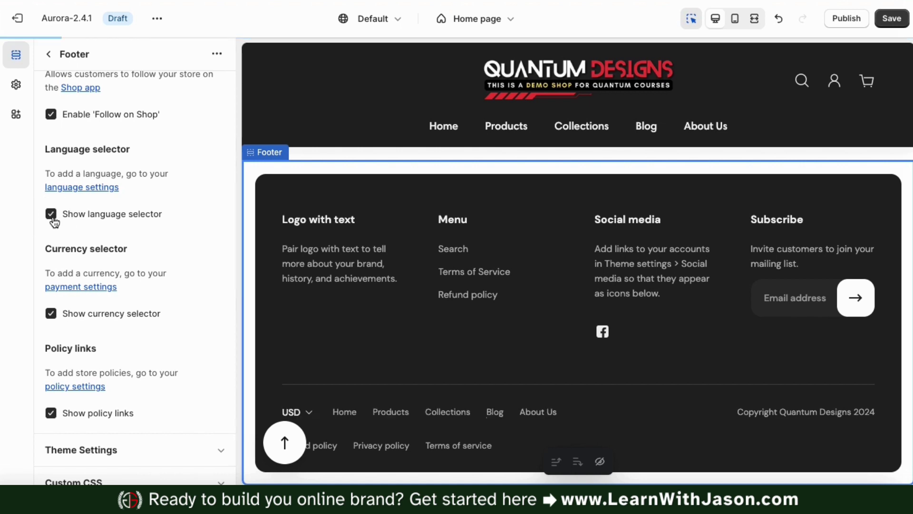
scroll(203, 271, "down", 1)
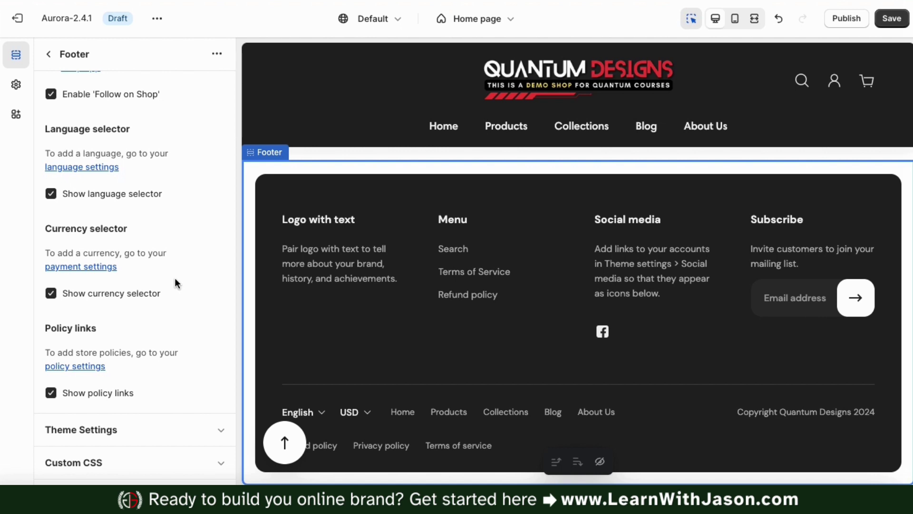
left_click(51, 393)
left_click(51, 393)
scroll(168, 358, "up", 10)
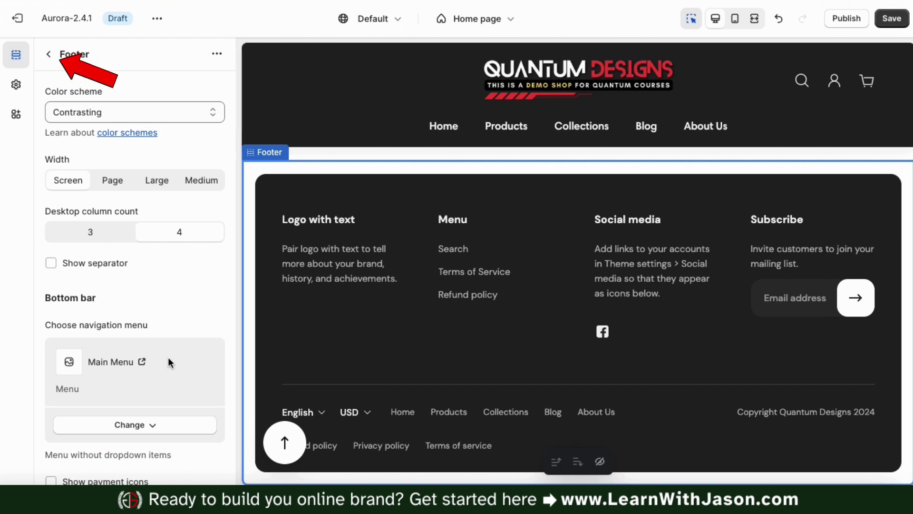
Close the Footer settings and go back to the Home page sections list.
left_click(48, 54)
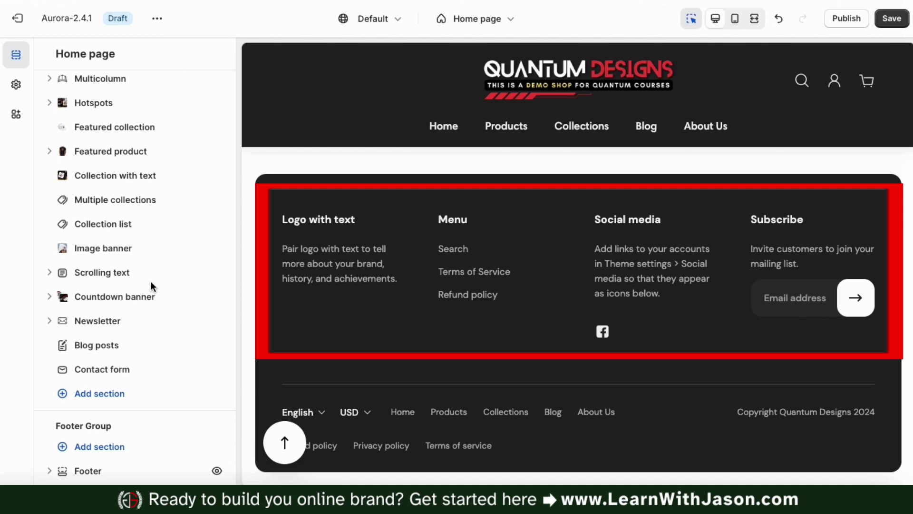
scroll(150, 285, "down", 1)
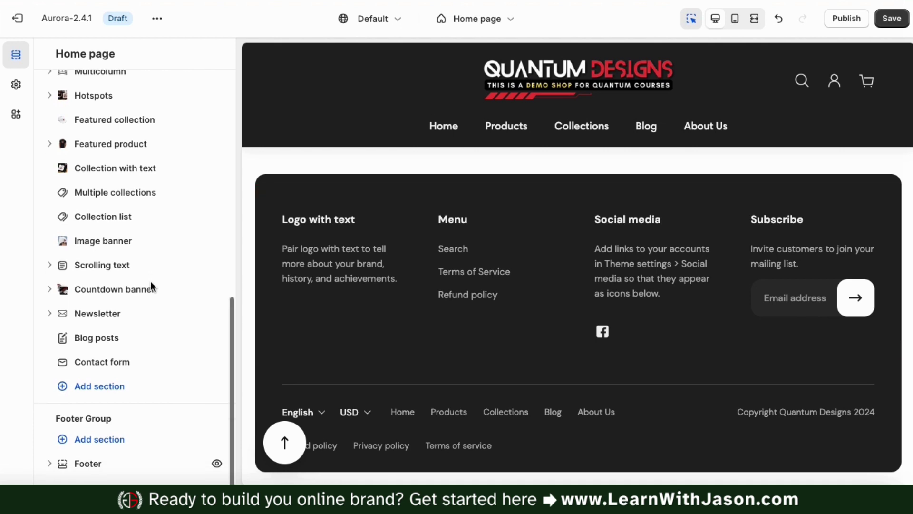
Expand the Footer's block list and bring up the Add block picker.
left_click(48, 464)
scroll(48, 439, "down", 1)
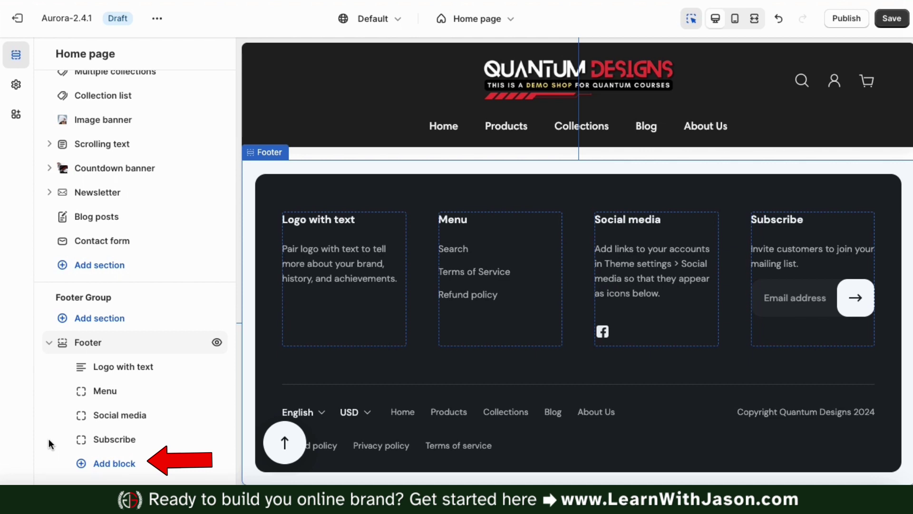
left_click(107, 469)
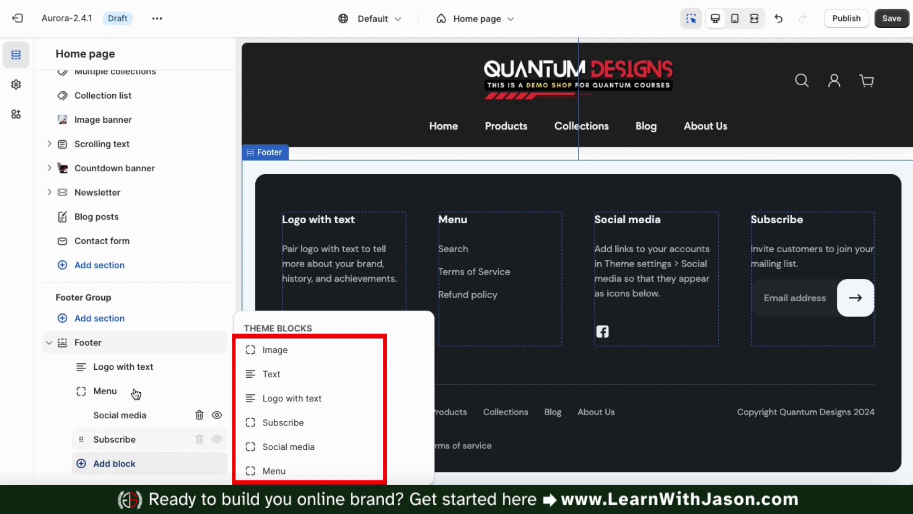
Add a Text block, then an Image block, to the footer.
left_click(281, 377)
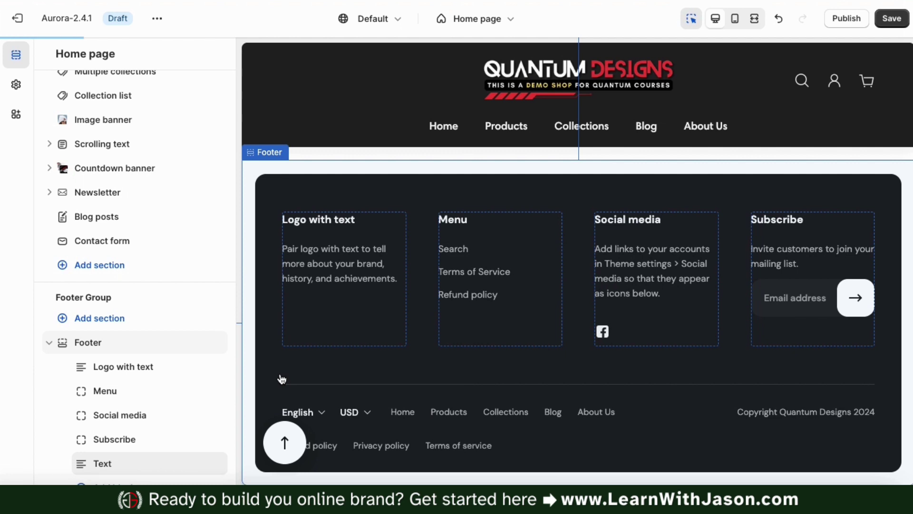
left_click(115, 463)
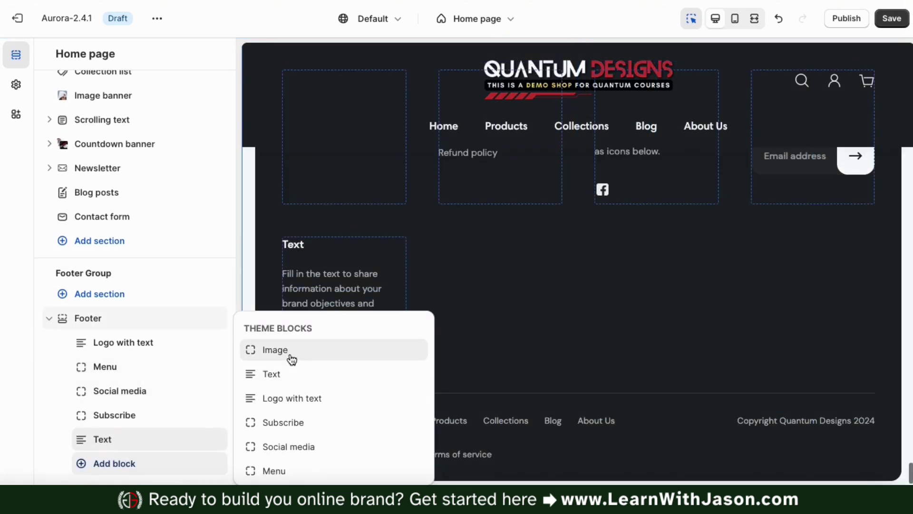
left_click(290, 358)
scroll(337, 327, "up", 2)
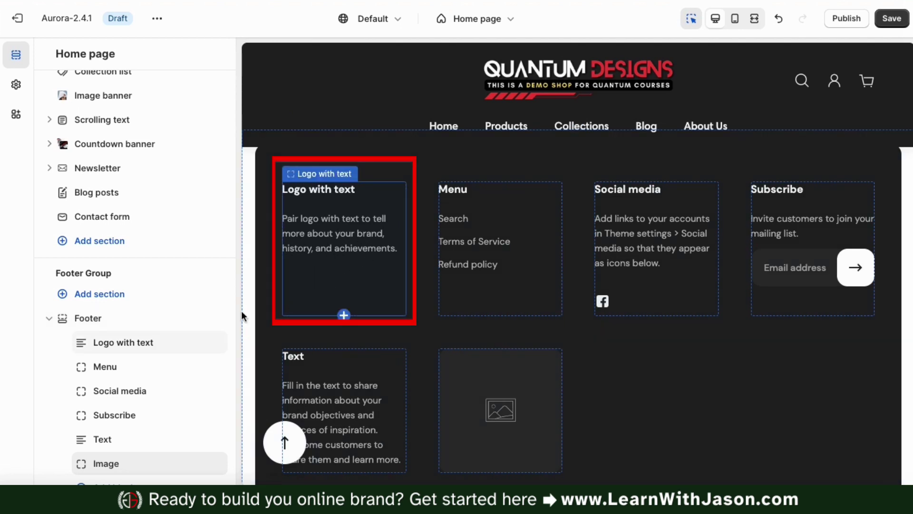
Choose the red QD_LOGO_783d image as the Logo with text block's logo.
left_click(117, 353)
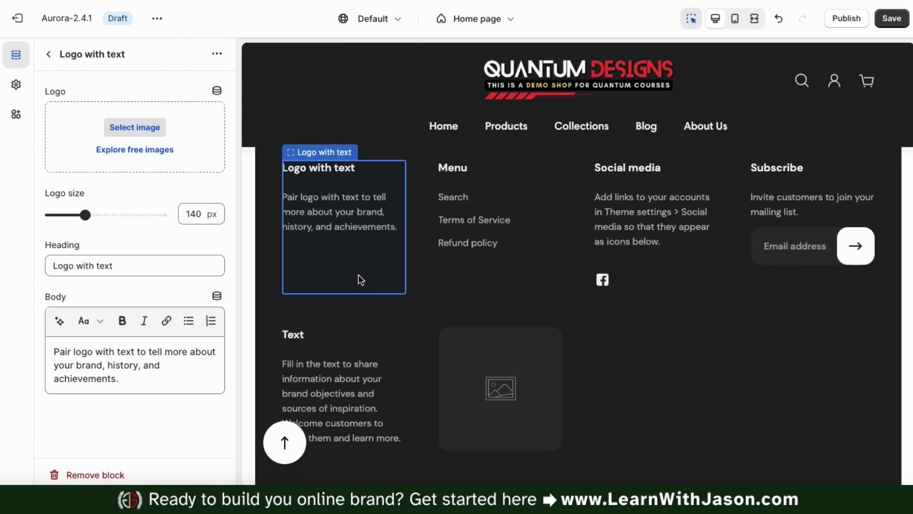
left_click(135, 133)
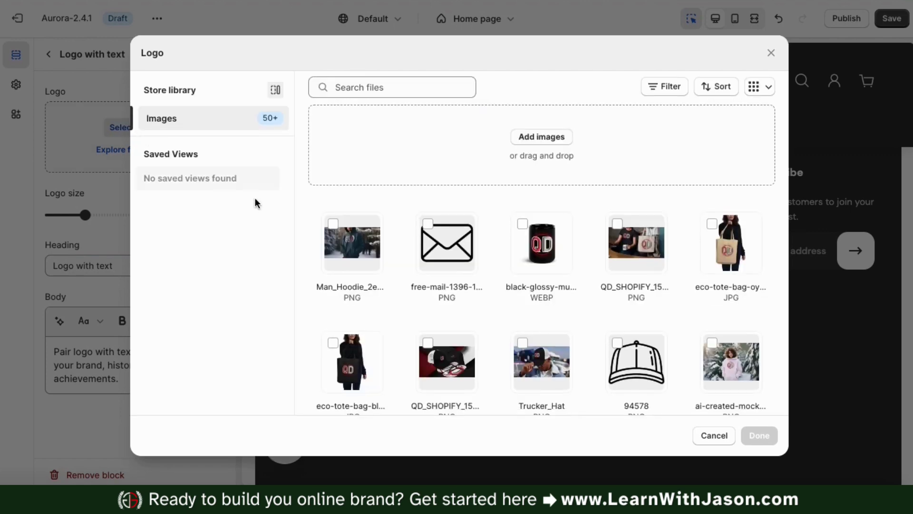
scroll(366, 246, "down", 4)
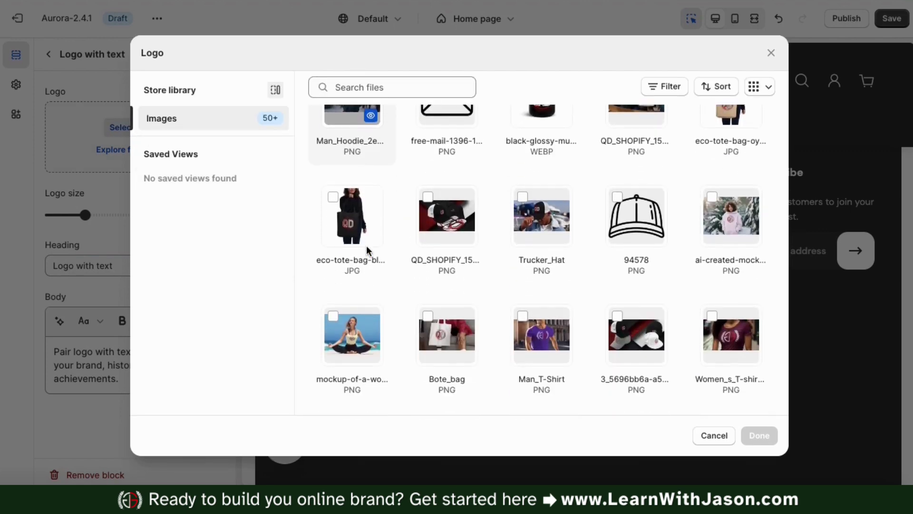
scroll(366, 246, "down", 5)
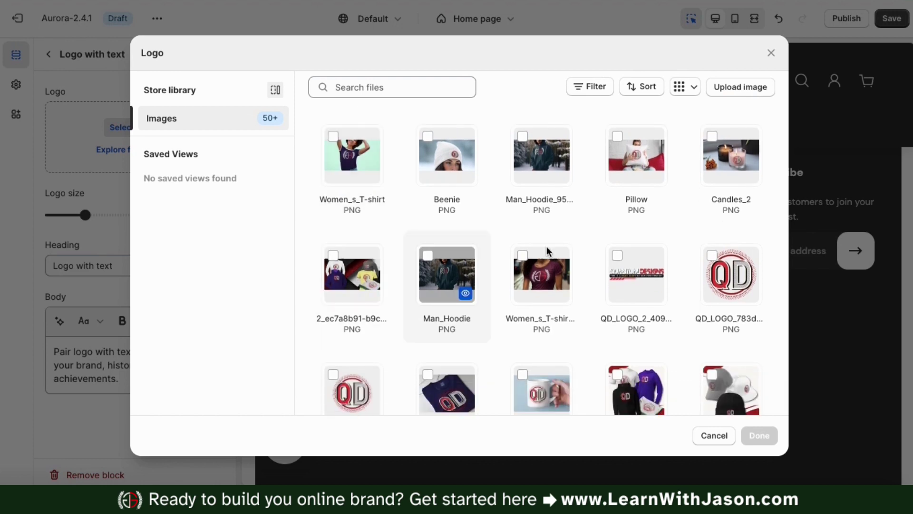
left_click(712, 257)
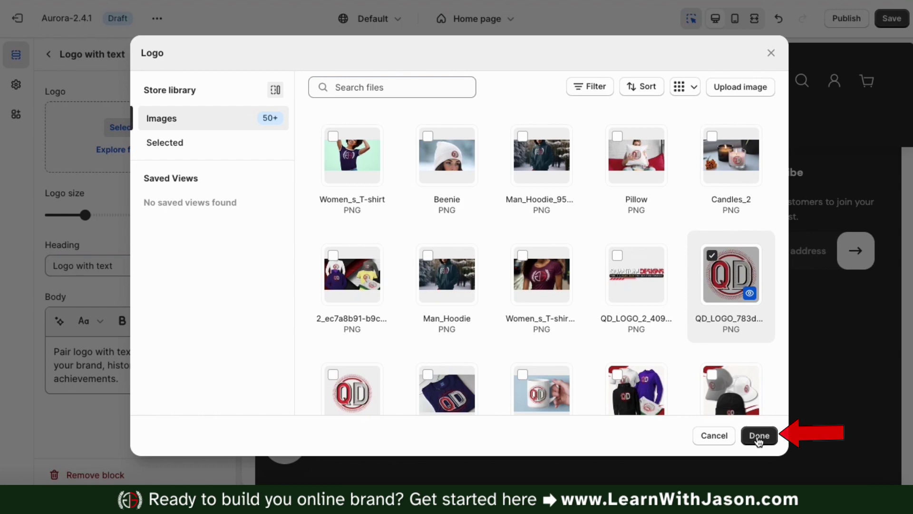
left_click(759, 436)
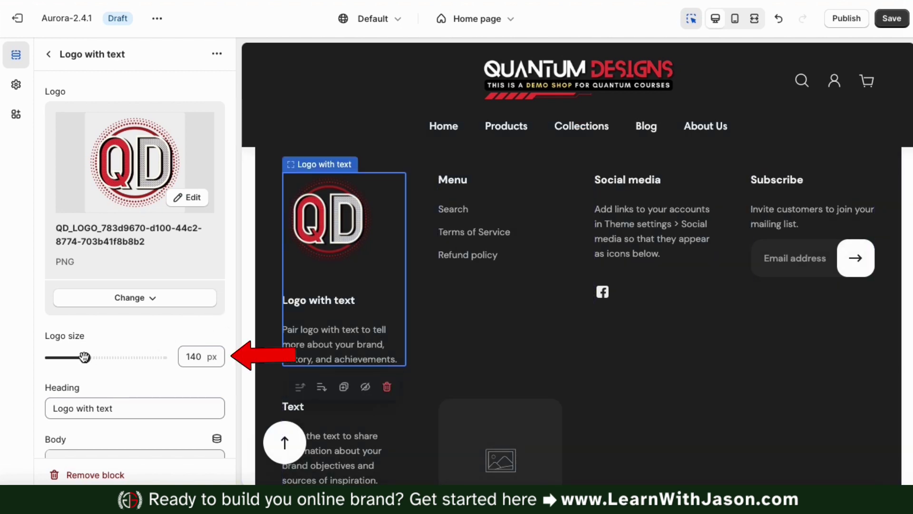
Shrink the footer logo to 90 px.
left_click_drag(84, 357, 71, 357)
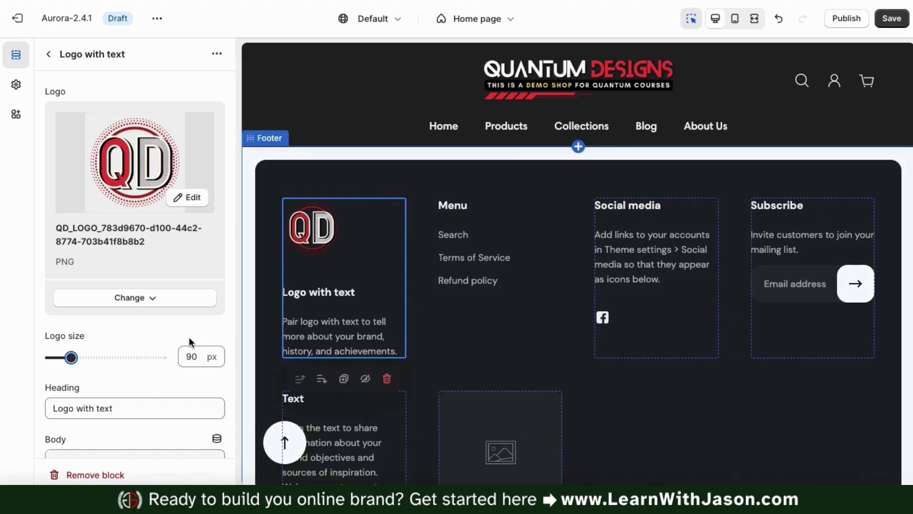
scroll(189, 336, "down", 2)
scroll(190, 337, "down", 1)
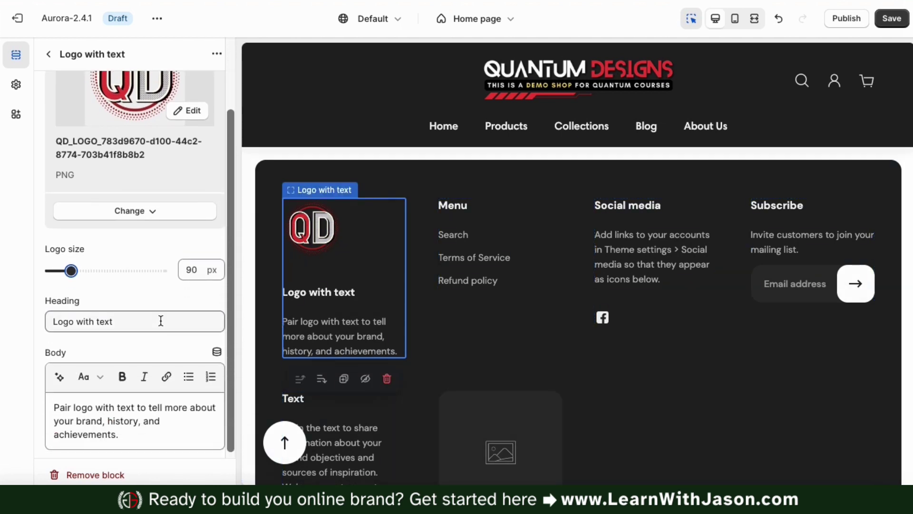
Change the heading to 'Quantum Designs' and the body to 'Where stylish entrepreneurs shop.'.
triple_click(134, 310)
type("Quat")
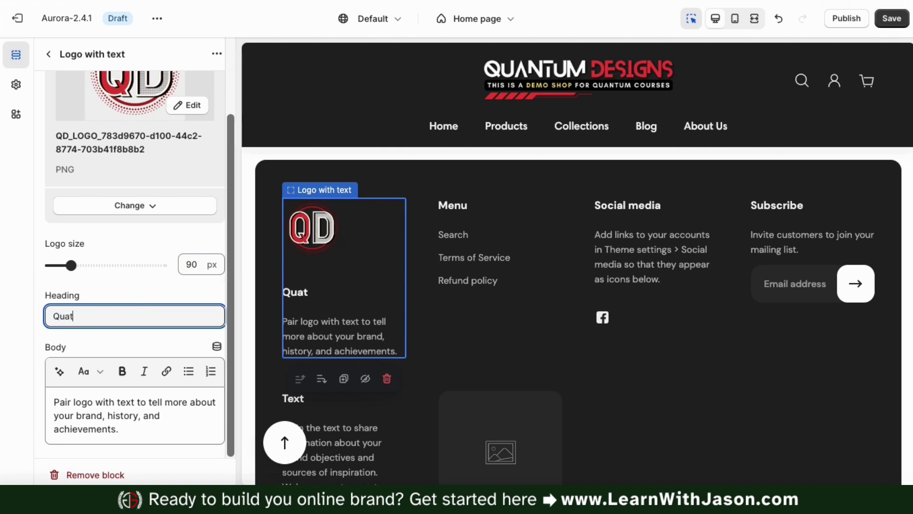
type("tum De")
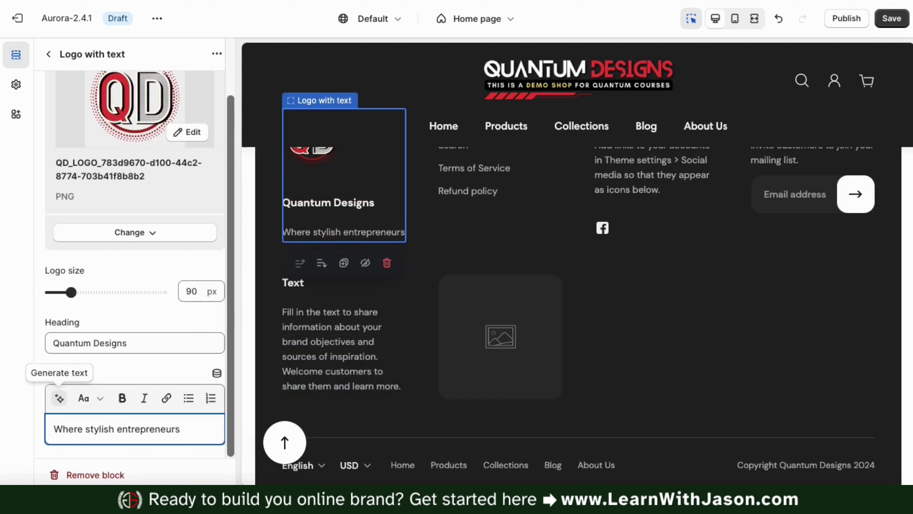
type("shop.")
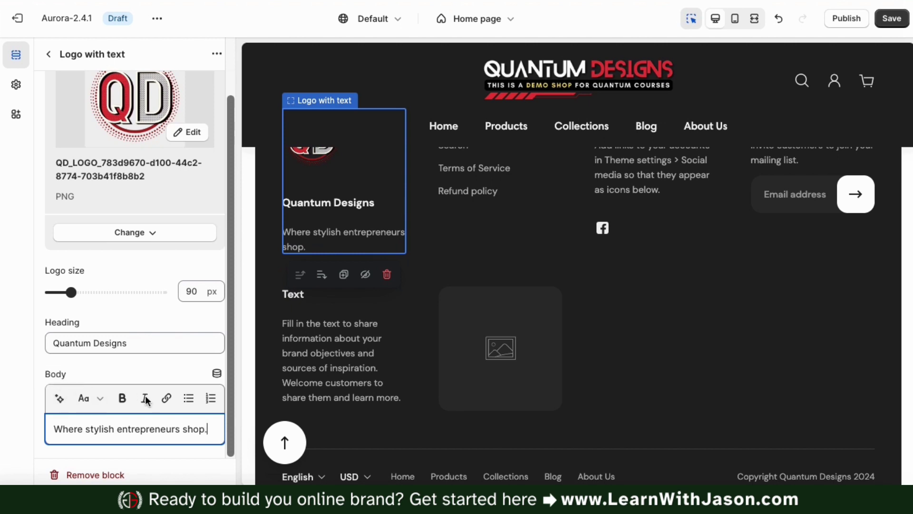
scroll(347, 410, "up", 1)
scroll(347, 410, "up", 2)
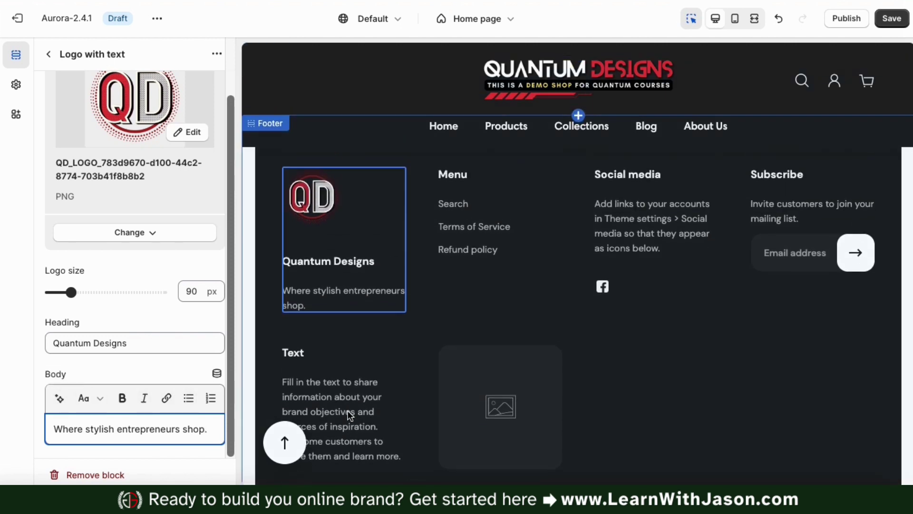
left_click(357, 309)
scroll(197, 345, "up", 2)
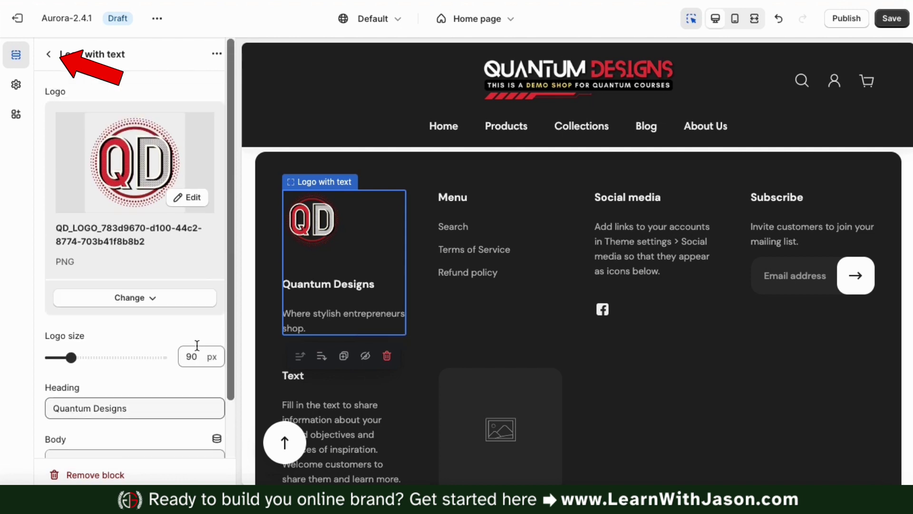
left_click(48, 53)
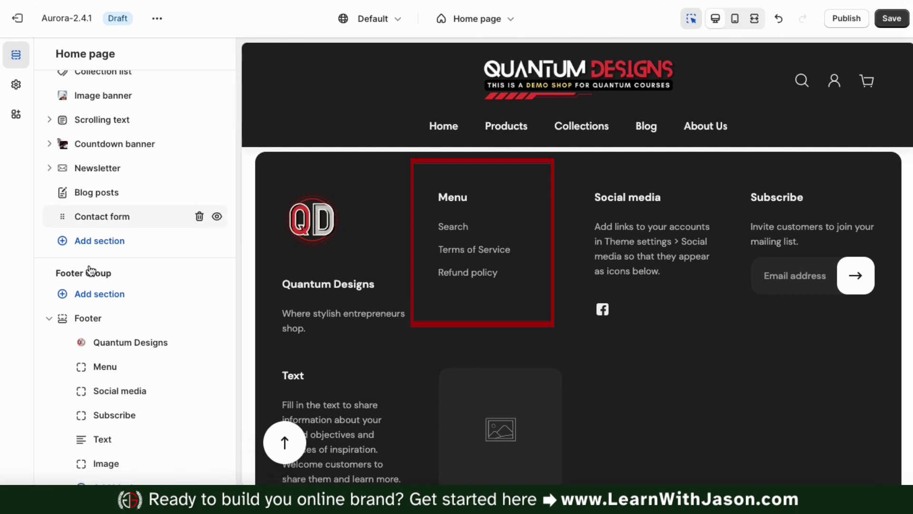
In the footer Menu block, switch the linked menu to the second Main Menu entry.
left_click(104, 376)
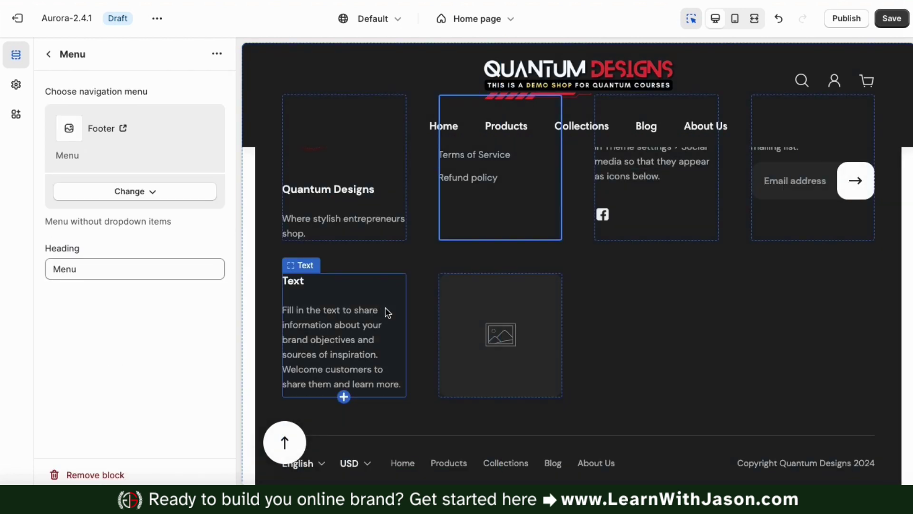
scroll(386, 312, "down", 2)
scroll(424, 224, "up", 2)
scroll(424, 219, "up", 2)
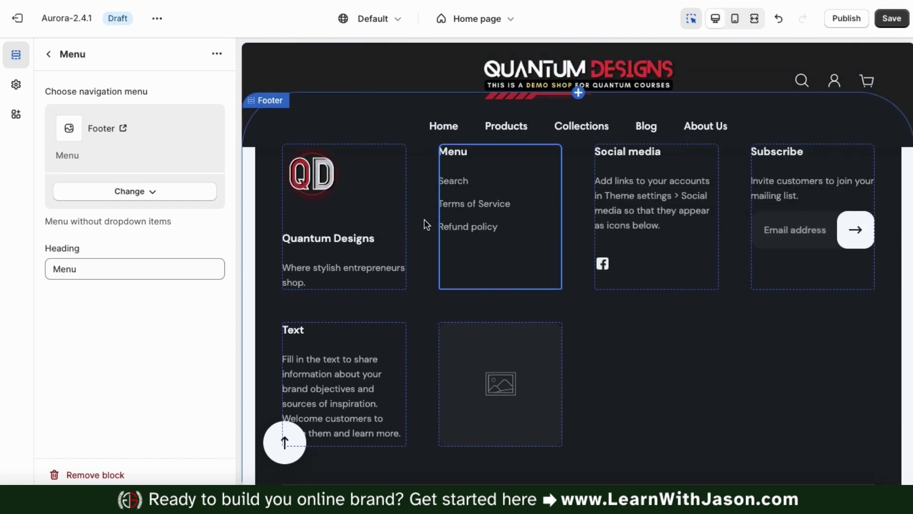
left_click(151, 195)
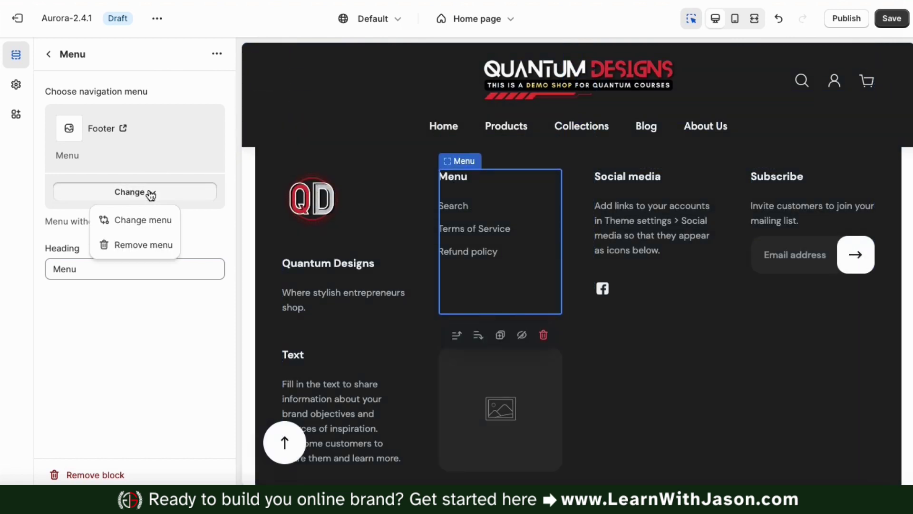
left_click(144, 220)
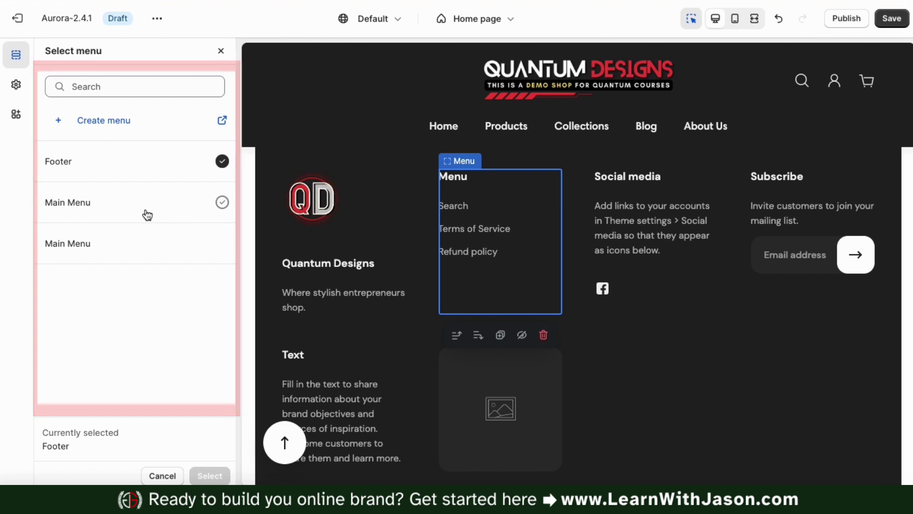
left_click(137, 240)
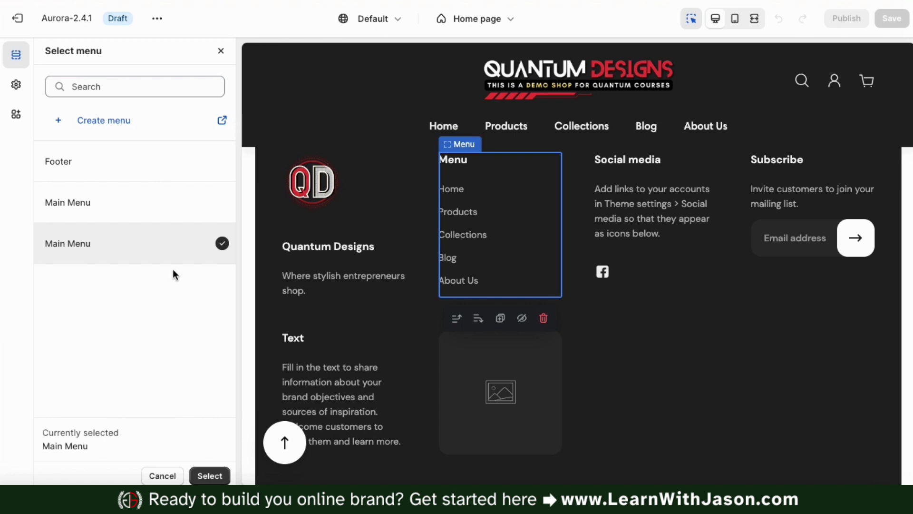
left_click(122, 133)
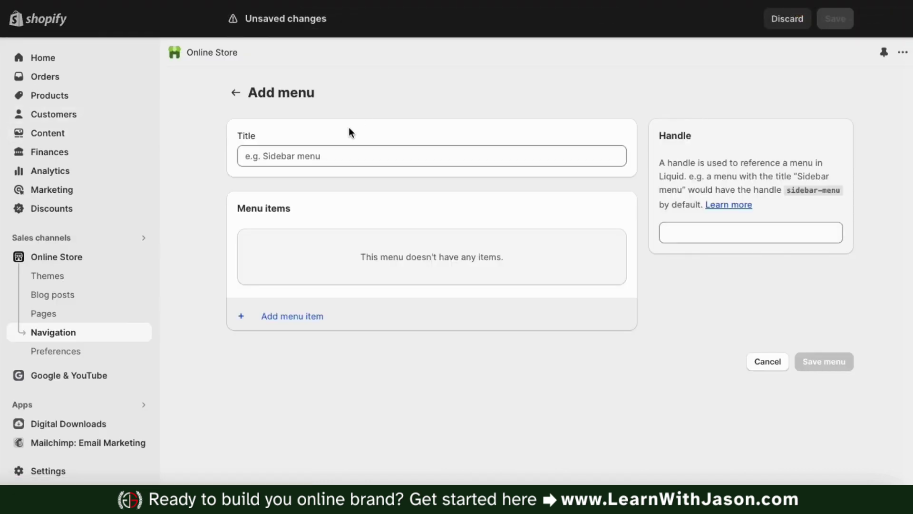
left_click(336, 160)
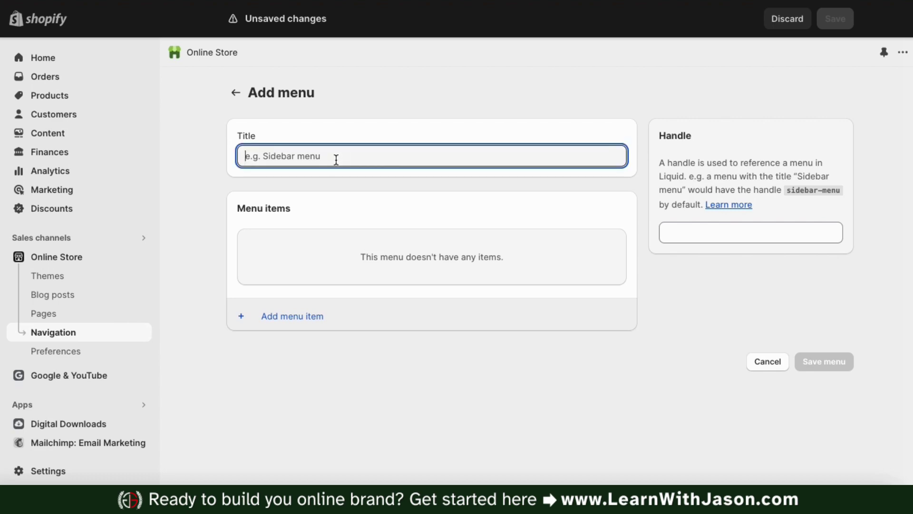
type("Footer Men")
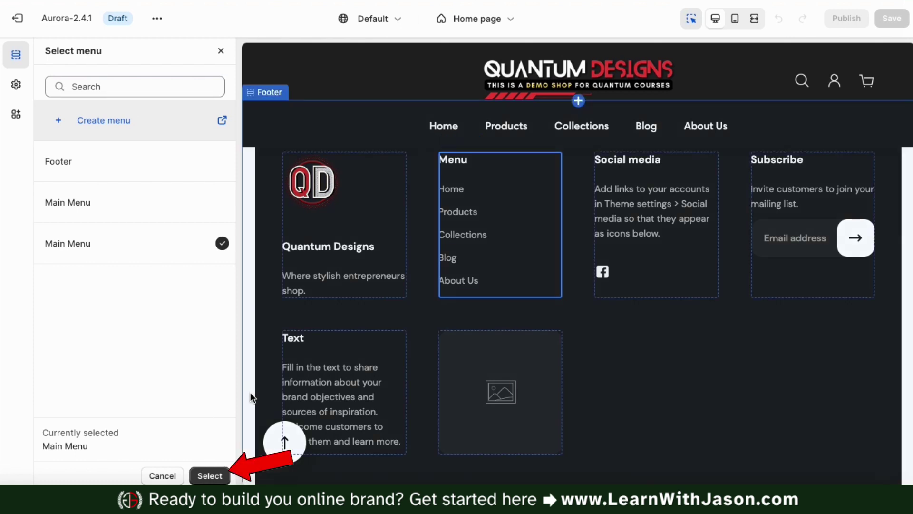
left_click(220, 472)
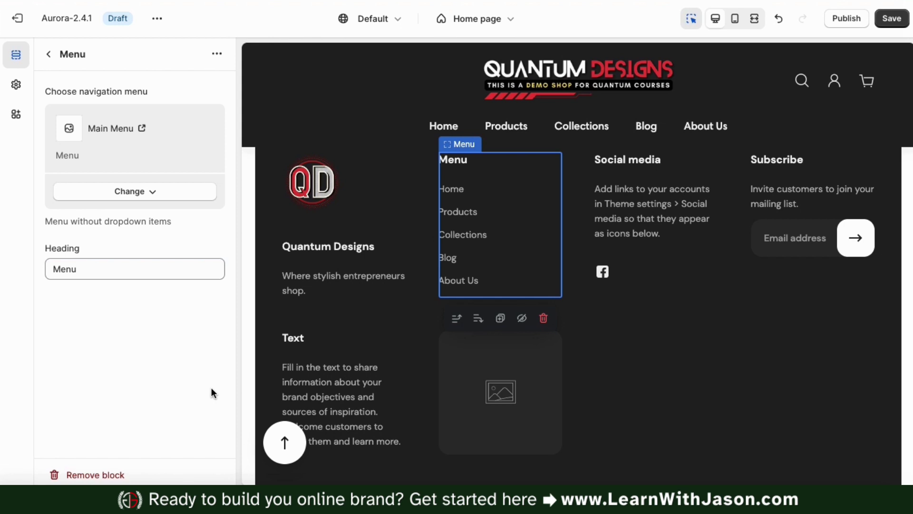
Rename the footer Menu column's heading to 'Browse Our Shop' and return to the sections list.
scroll(351, 349, "up", 1)
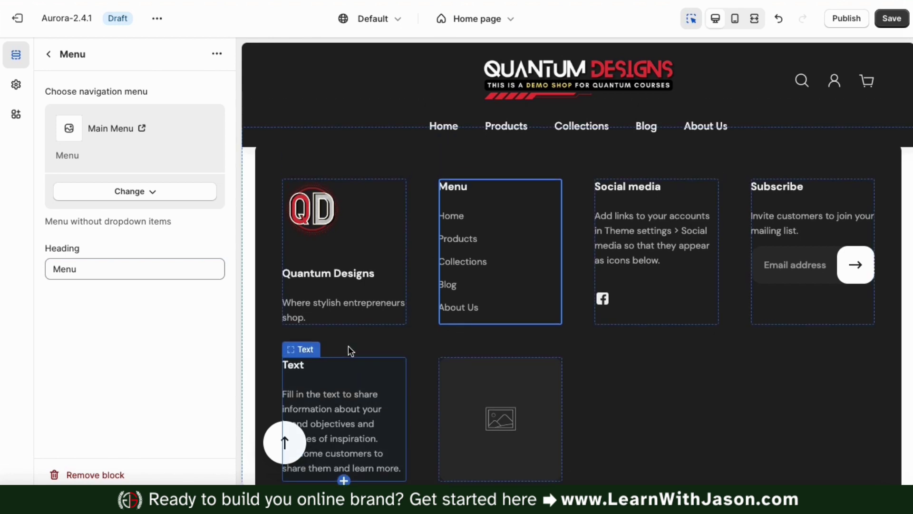
double_click(120, 265)
type("Br")
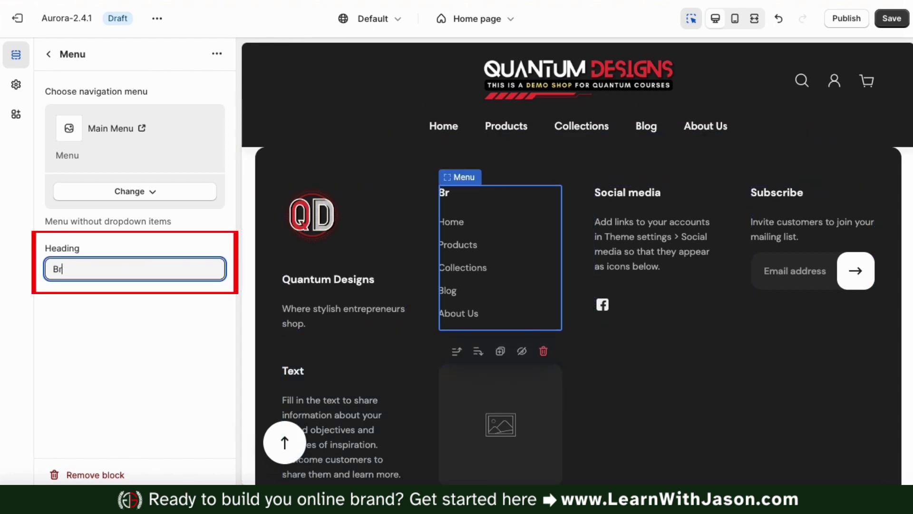
type("owse Our Shop")
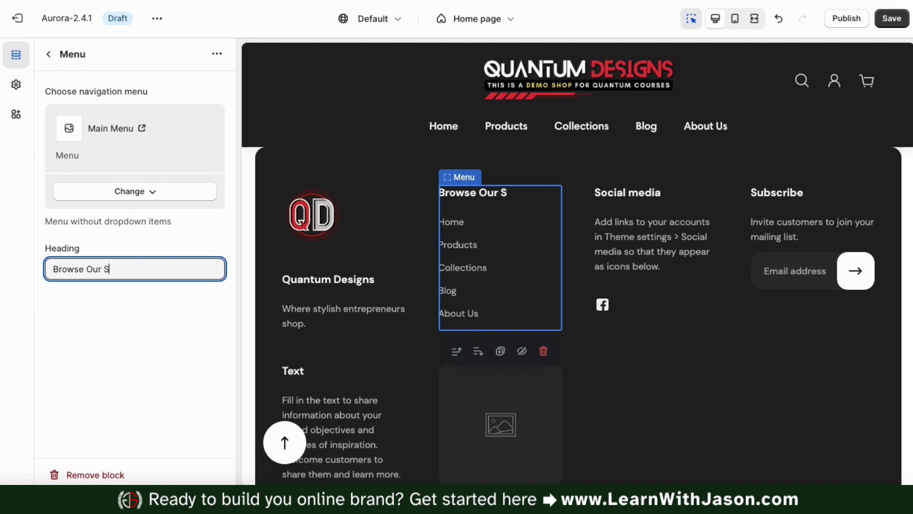
left_click(161, 325)
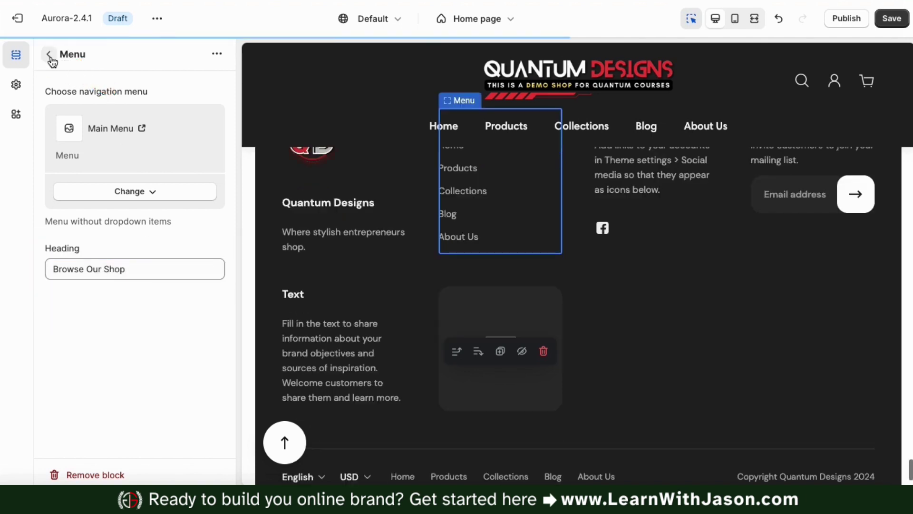
left_click(50, 57)
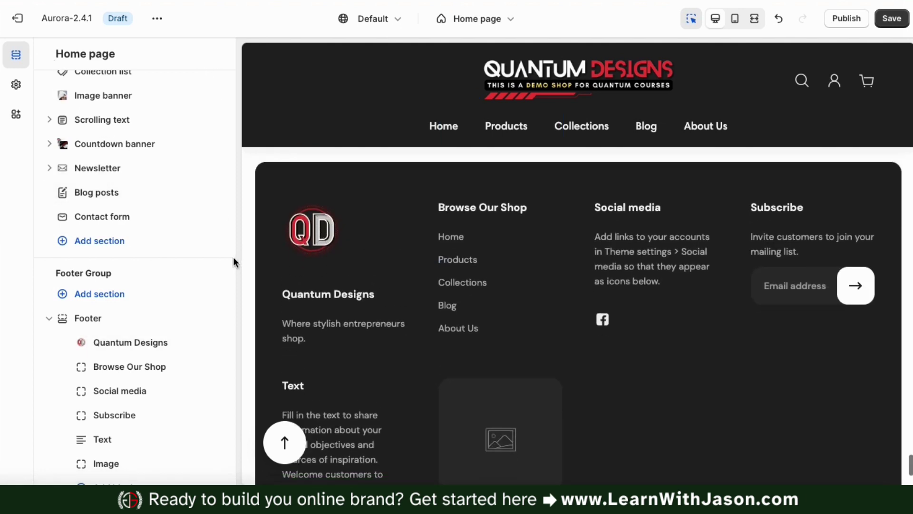
scroll(213, 279, "down", 1)
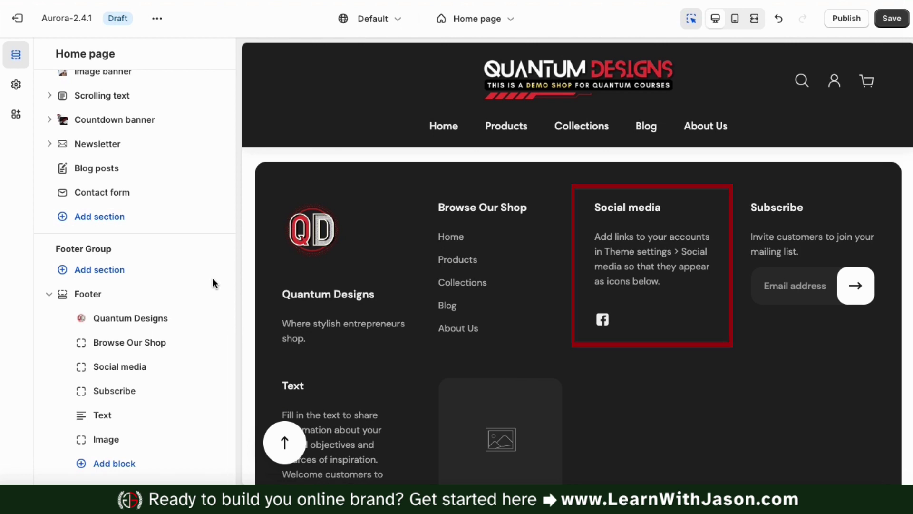
Change the Social media heading to 'Connect With Us!' and the body to 'Visit our social media pages to learn more about our products!'.
left_click(113, 370)
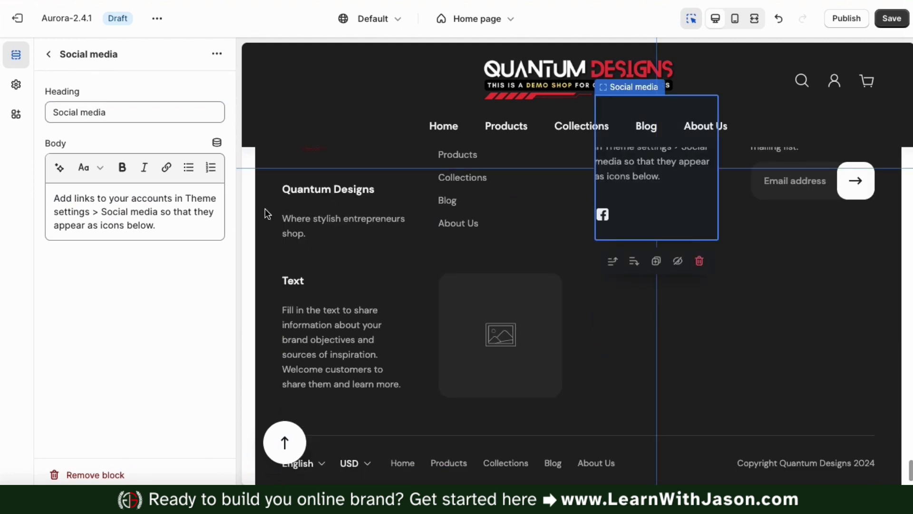
scroll(410, 247, "up", 2)
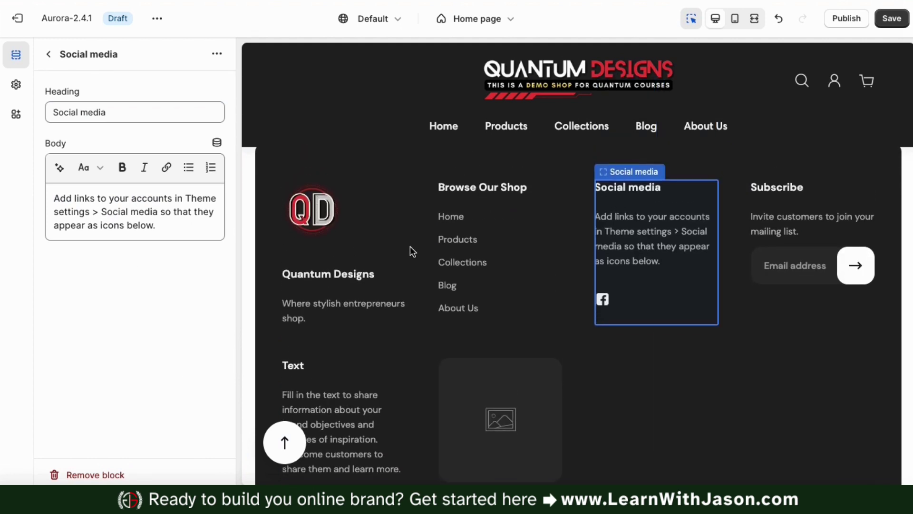
triple_click(138, 114)
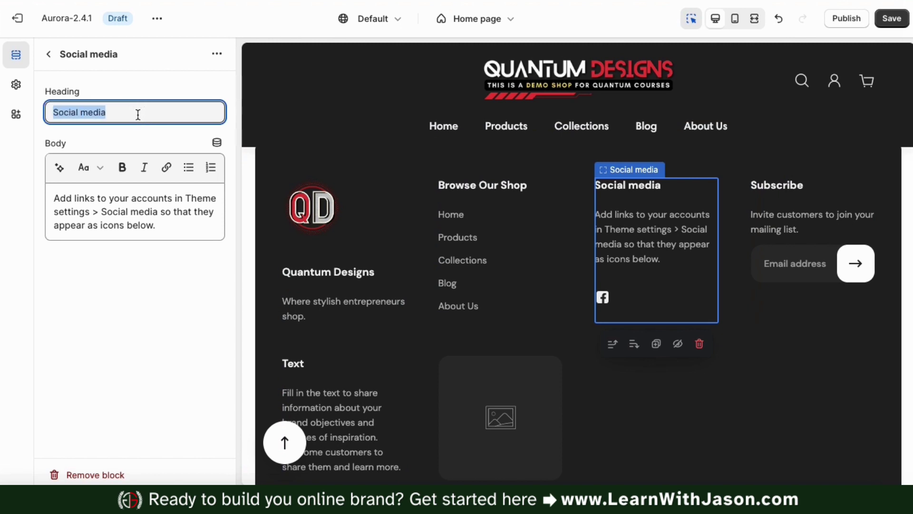
type("Connect With Use")
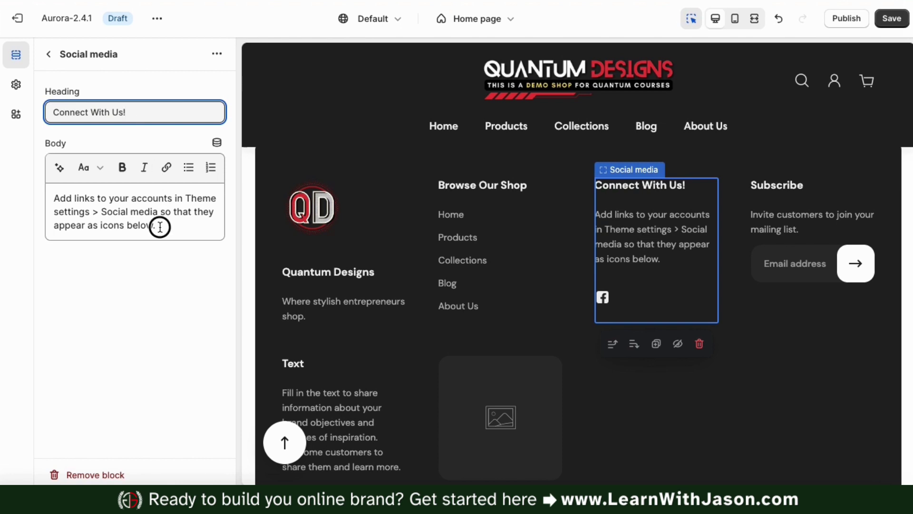
left_click_drag(159, 225, 51, 197)
type("Visi")
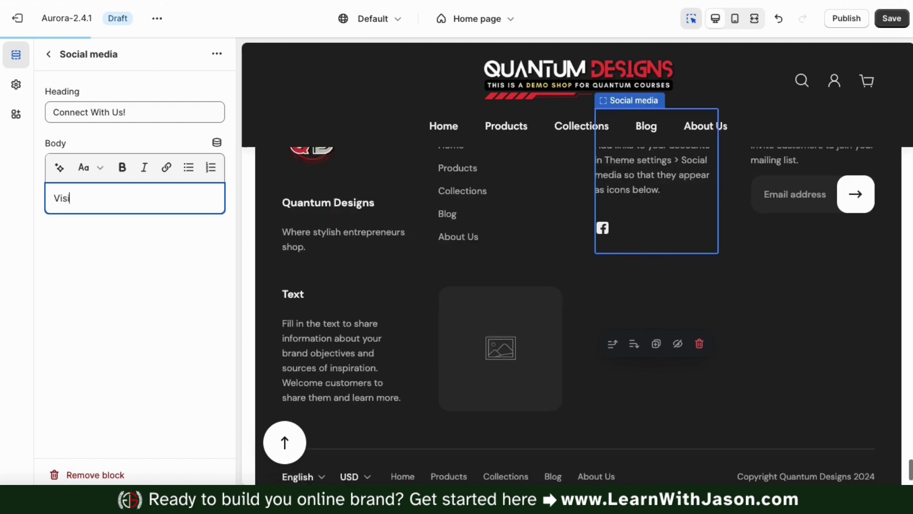
type("t our soc")
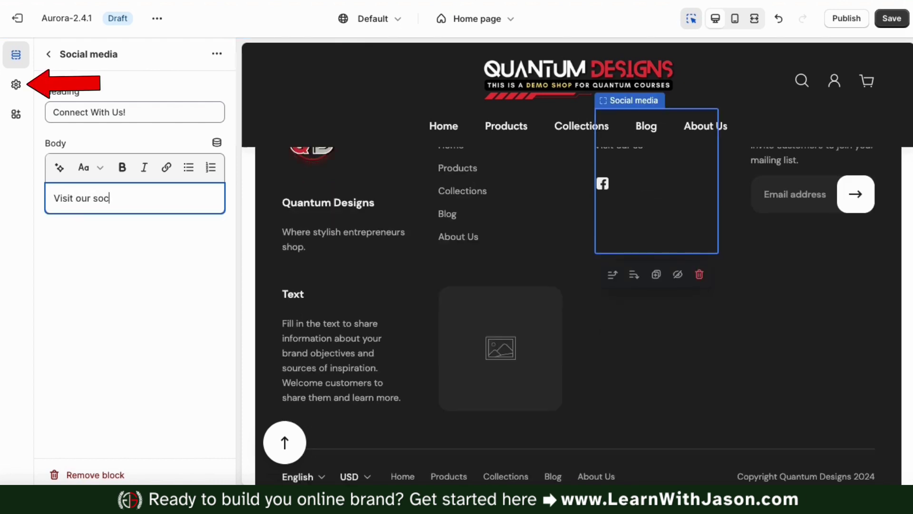
type("ial media p")
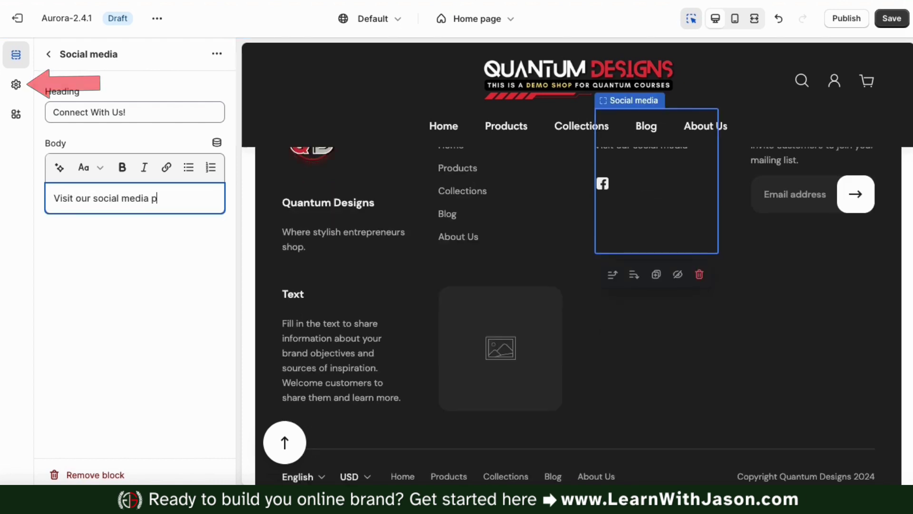
type("ages to learn more about our products!")
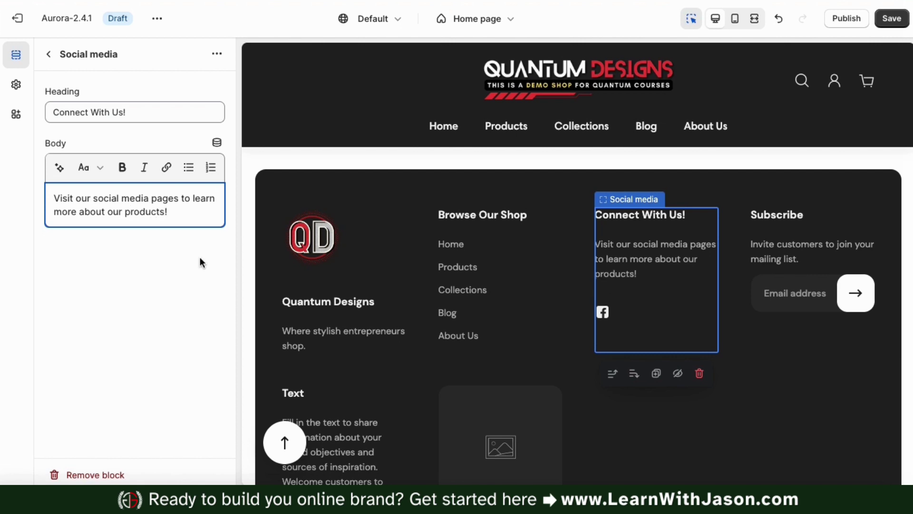
Leave the Connect With Us! block settings for the Home page list of sections and blocks.
left_click(51, 56)
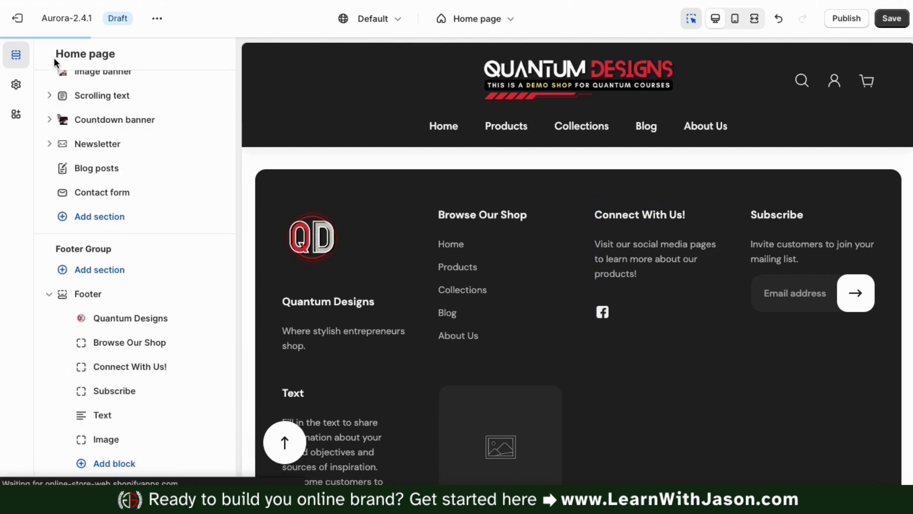
scroll(470, 226, "up", 2)
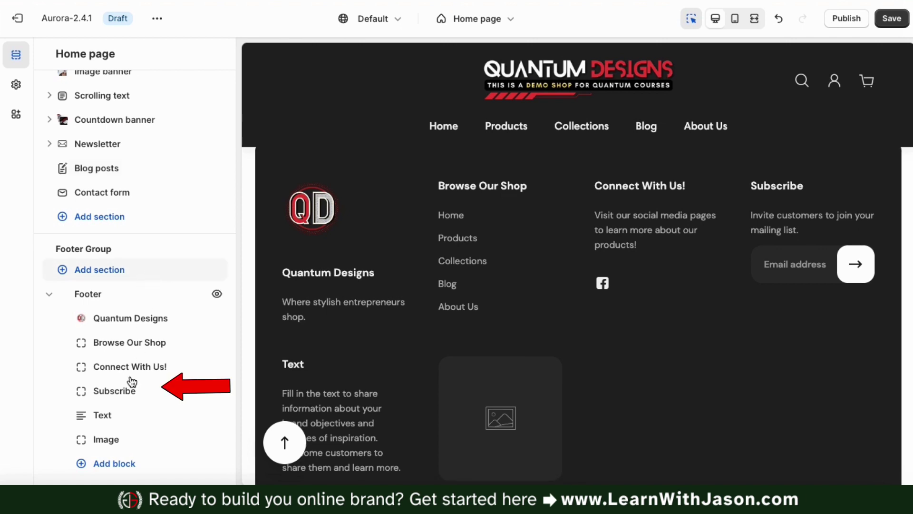
Retitle the Subscribe block 'Get Special Offers' and rewrite its body about special offers and discounts.
left_click(123, 401)
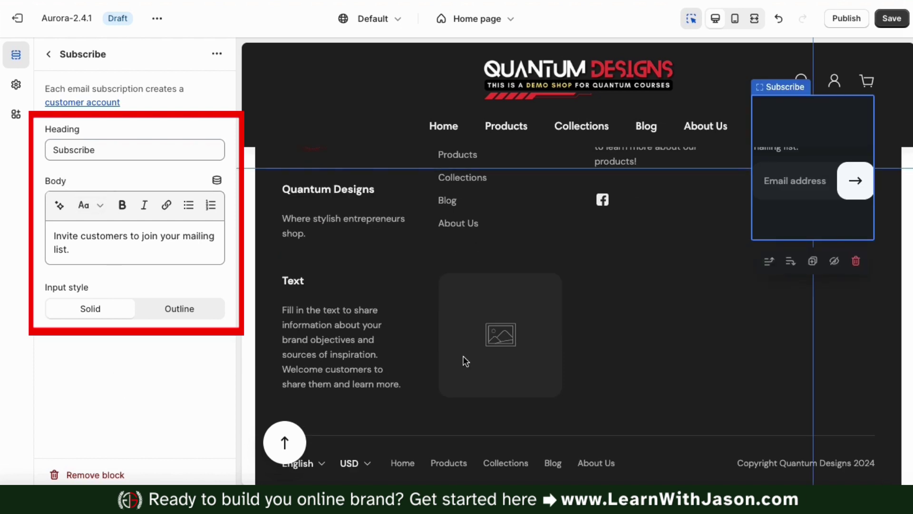
scroll(447, 358, "up", 2)
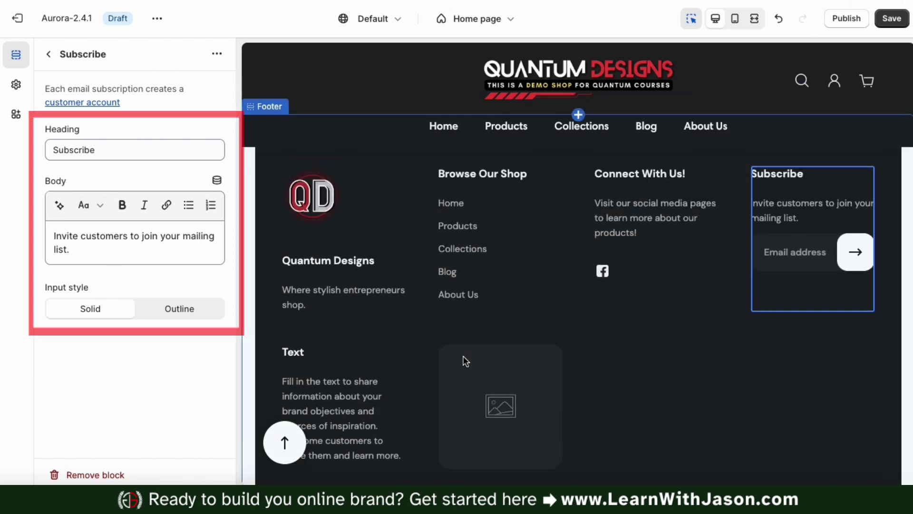
double_click(142, 152)
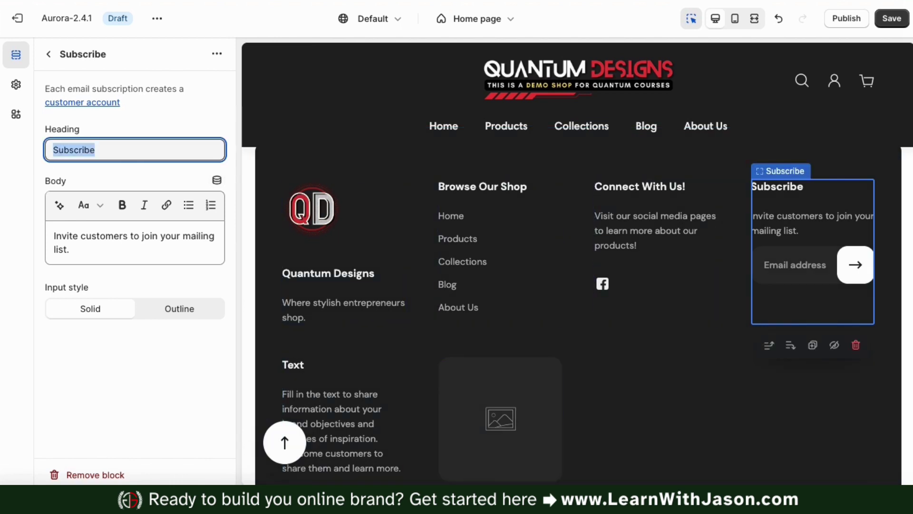
type("Get Spe")
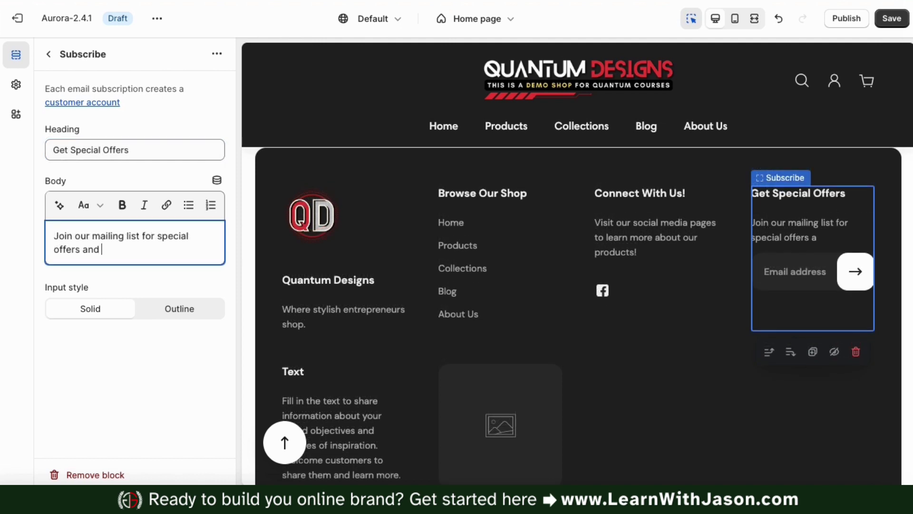
type("discou")
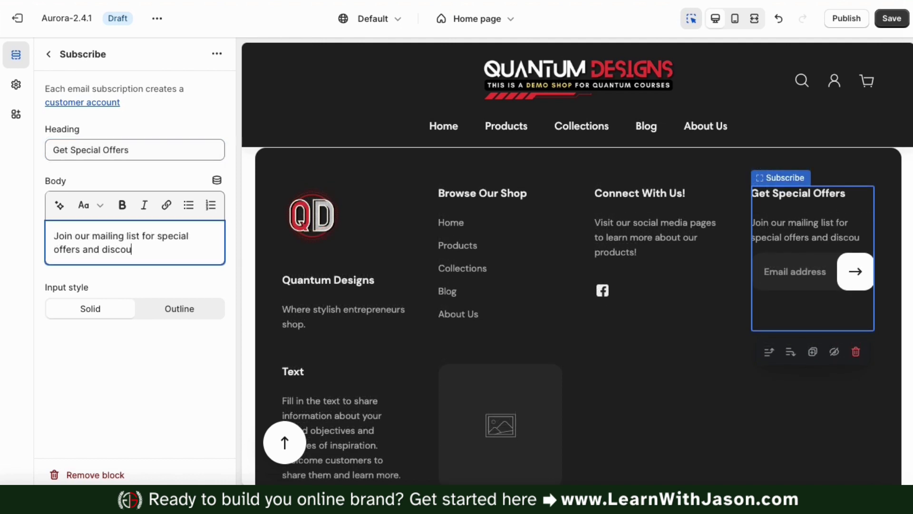
type("nts.")
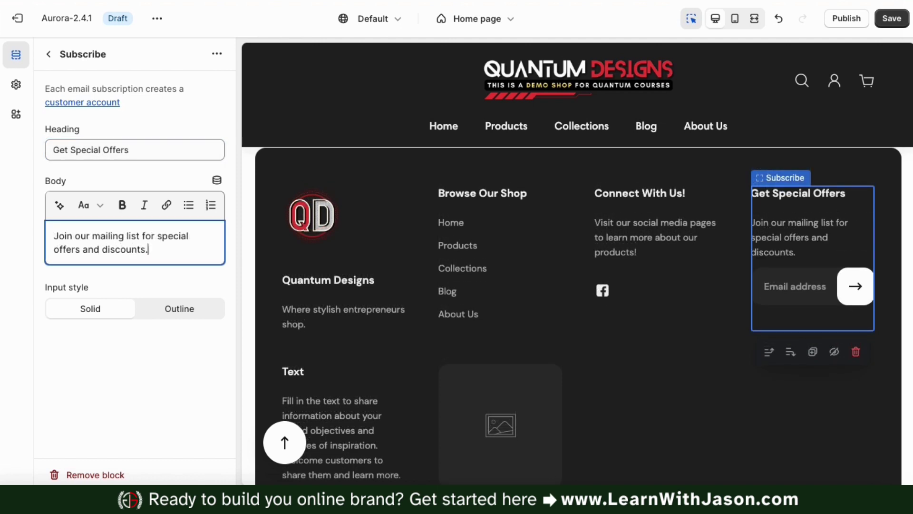
Try the Outline email input style, then set it back to Solid.
left_click(180, 310)
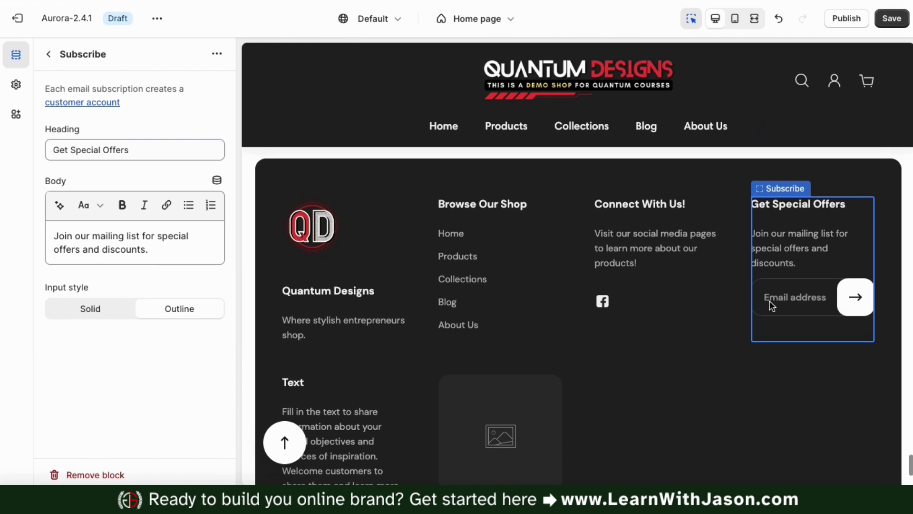
left_click(781, 303)
left_click(110, 320)
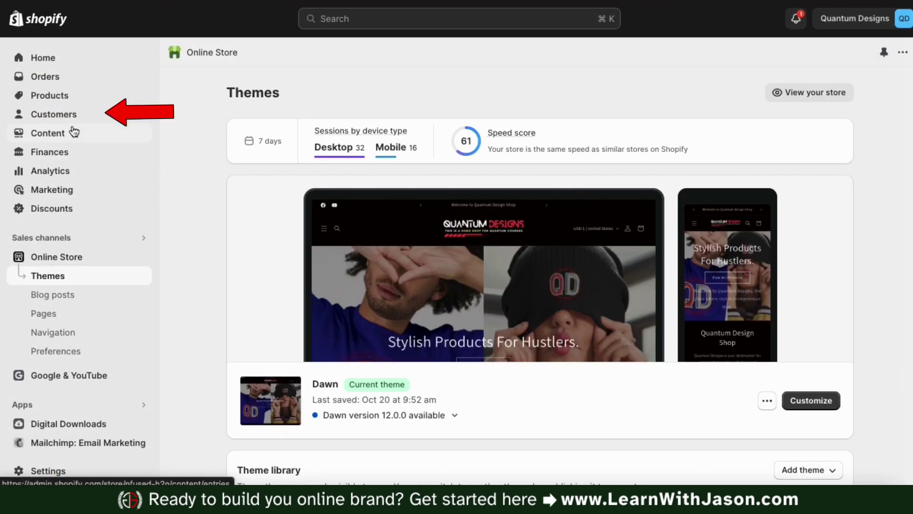
left_click(57, 123)
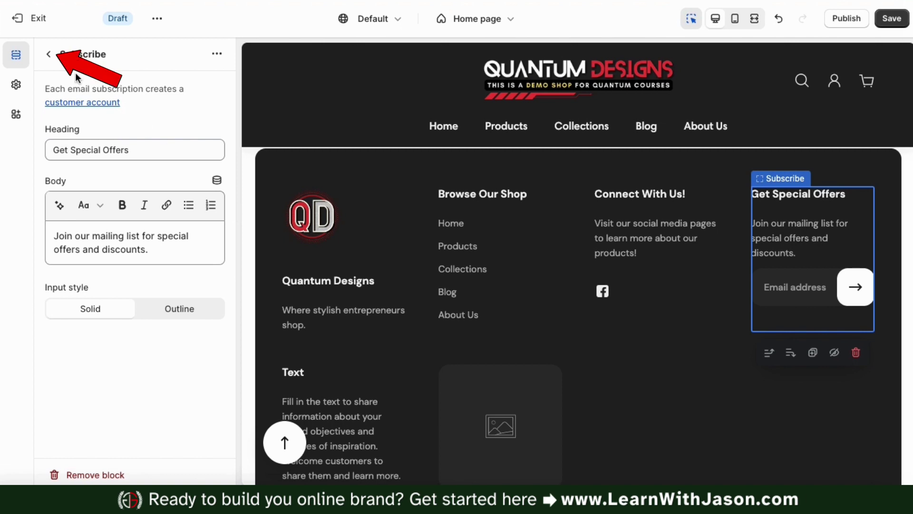
Leave the Get Special Offers settings for the footer's block list.
left_click(48, 56)
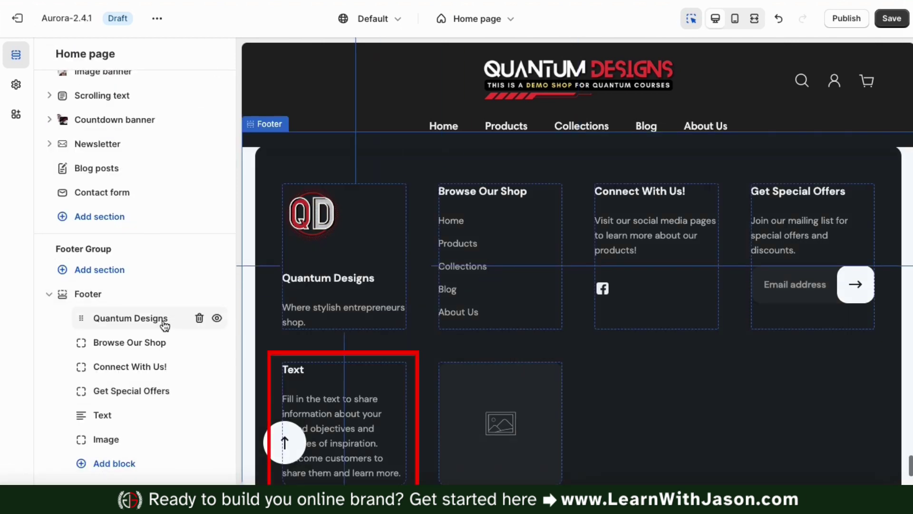
Set the Text block heading to 'Fashionable Products' with a community body ending 'dream big!', then go back.
left_click(104, 419)
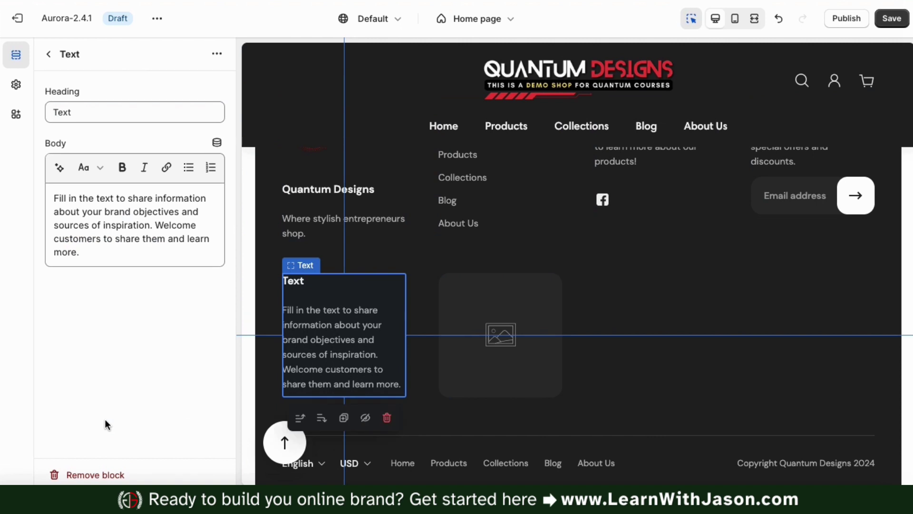
double_click(93, 114)
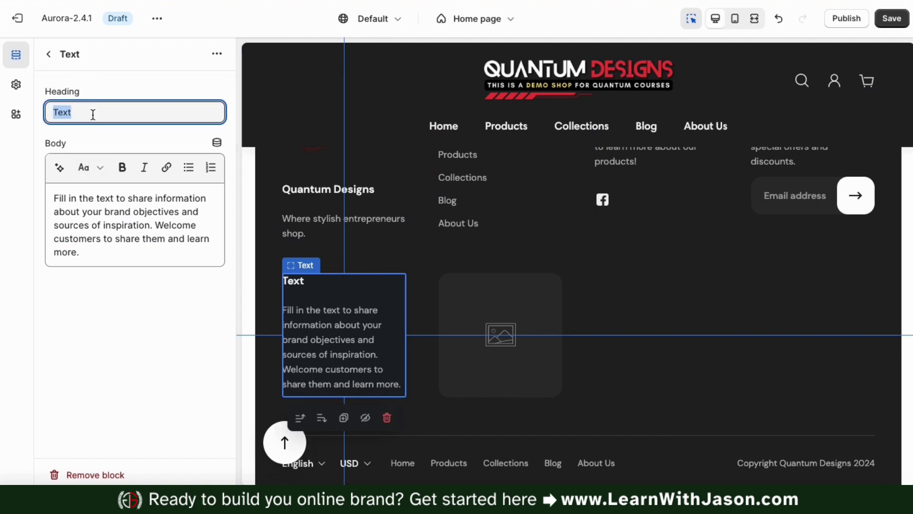
type("Fashoin")
type("ona")
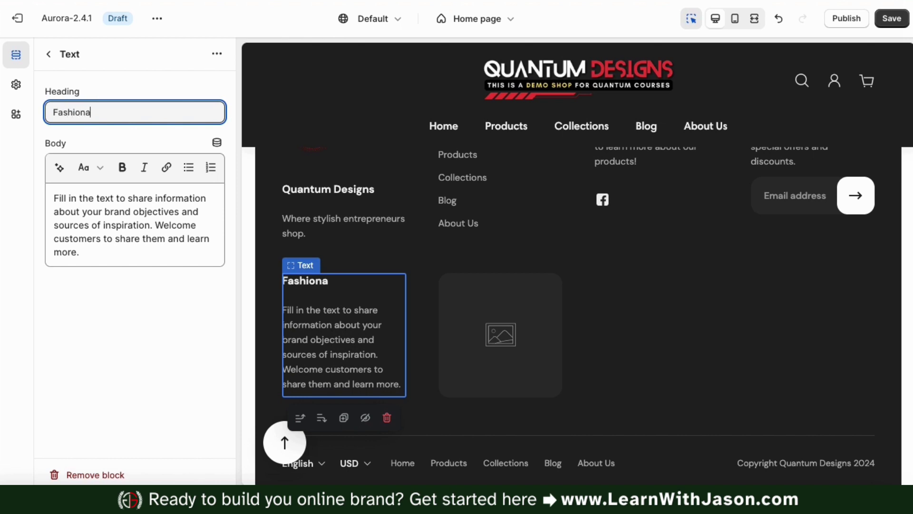
type("e Products")
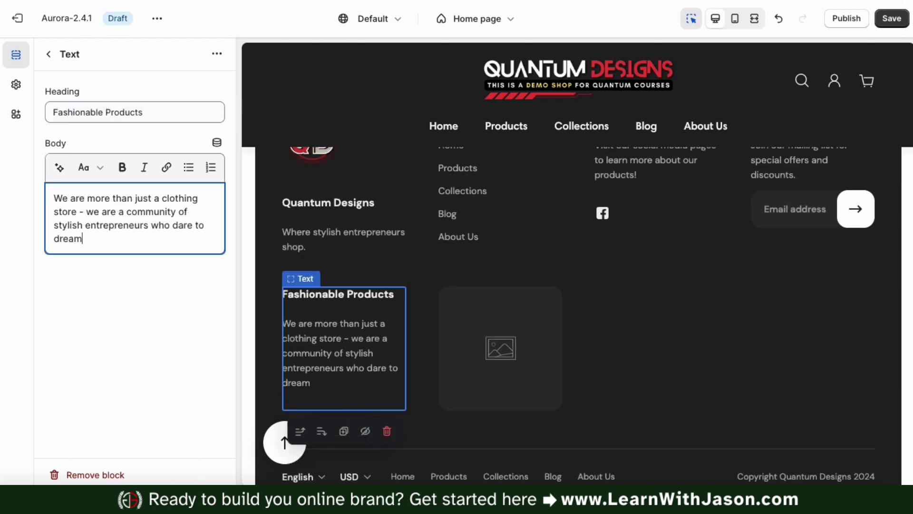
type("big!")
left_click(247, 275)
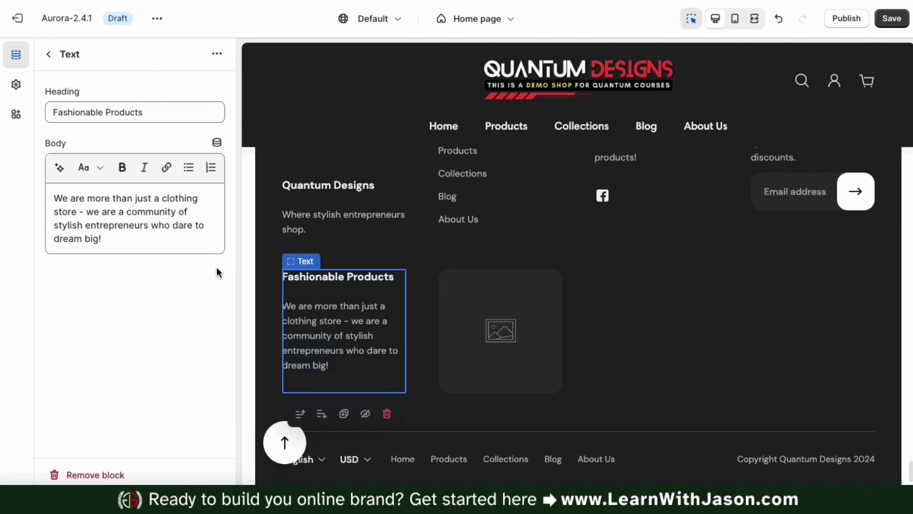
left_click(48, 55)
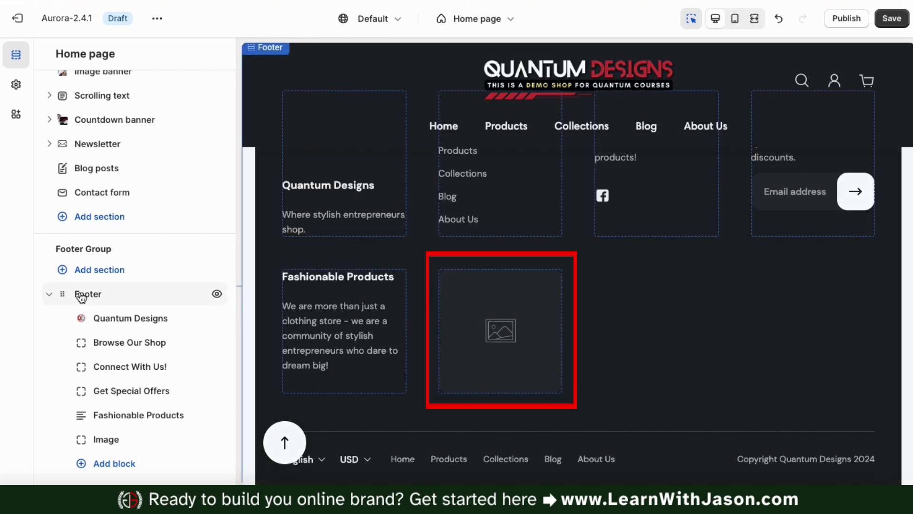
Open the footer Image block and bring up its Select image library.
left_click(106, 441)
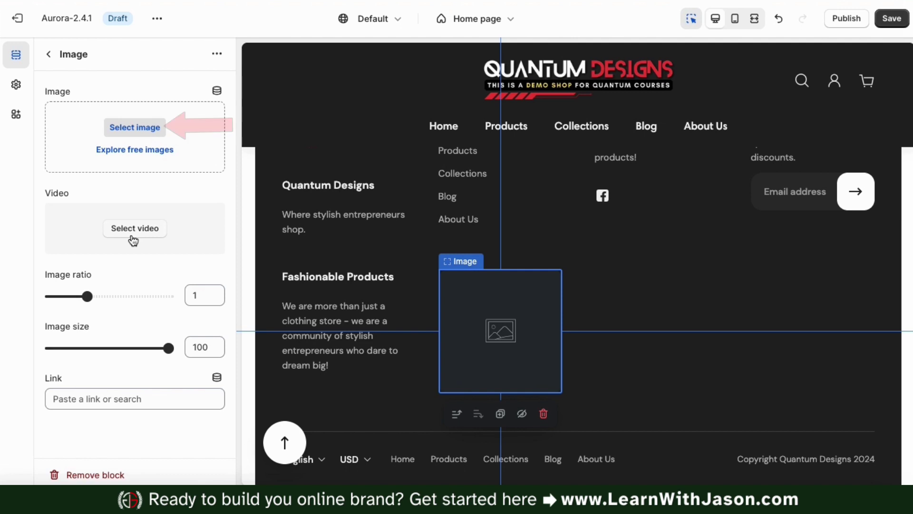
left_click(136, 128)
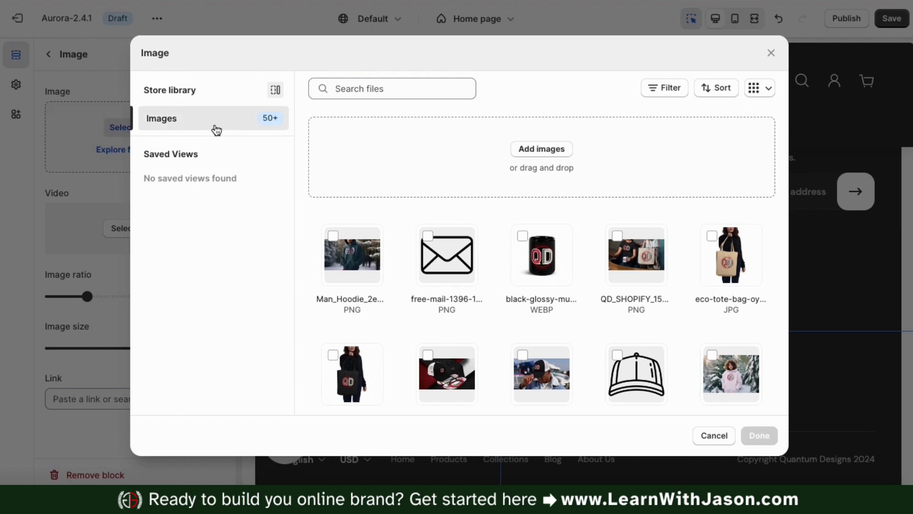
Upload FOOTER IMAGE.png from the 06 Footer folder and set it as the block's picture.
left_click(532, 150)
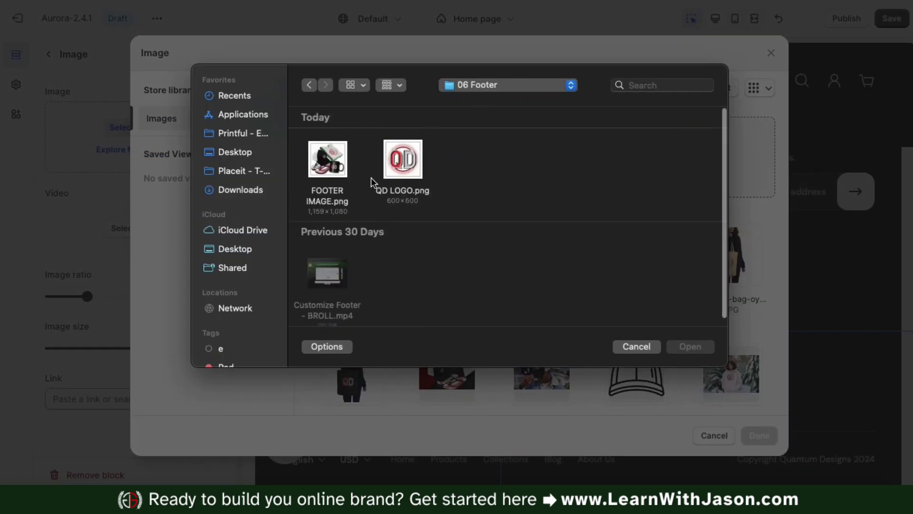
double_click(328, 162)
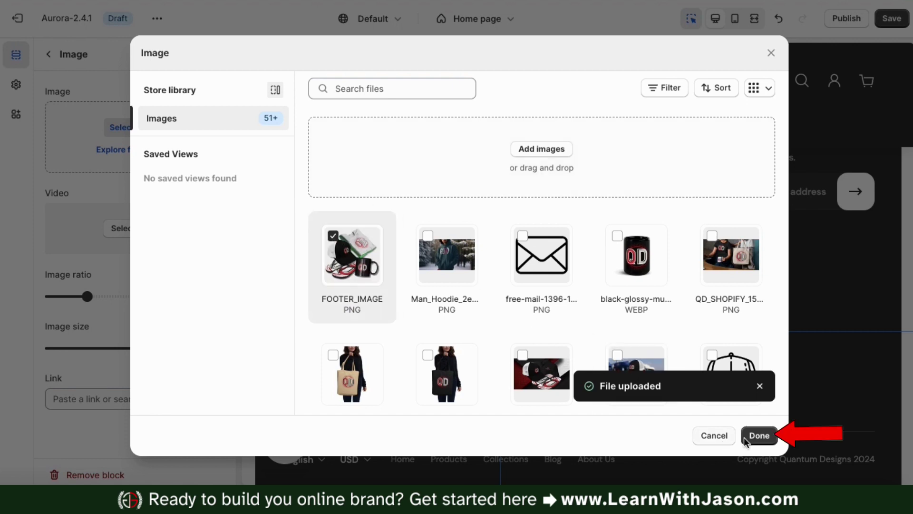
left_click(760, 435)
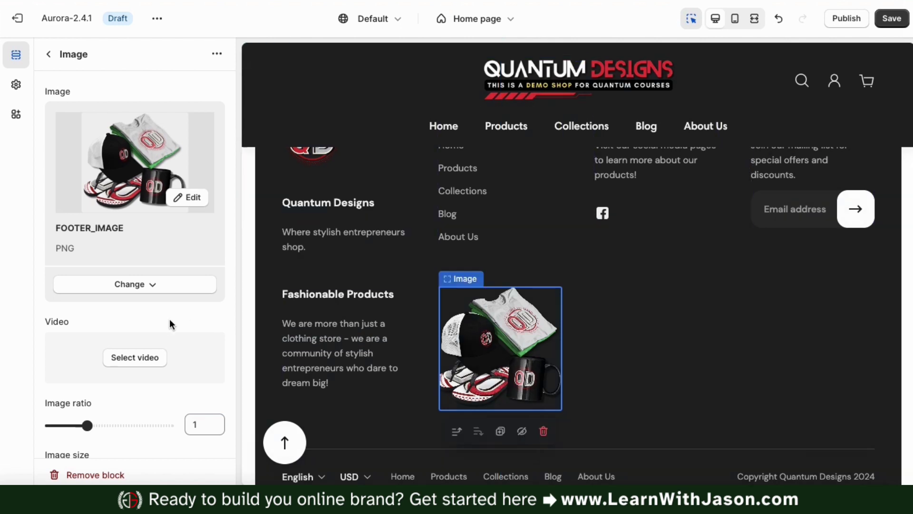
Link the footer image to Products > All products and return to the section list.
scroll(169, 318, "down", 3)
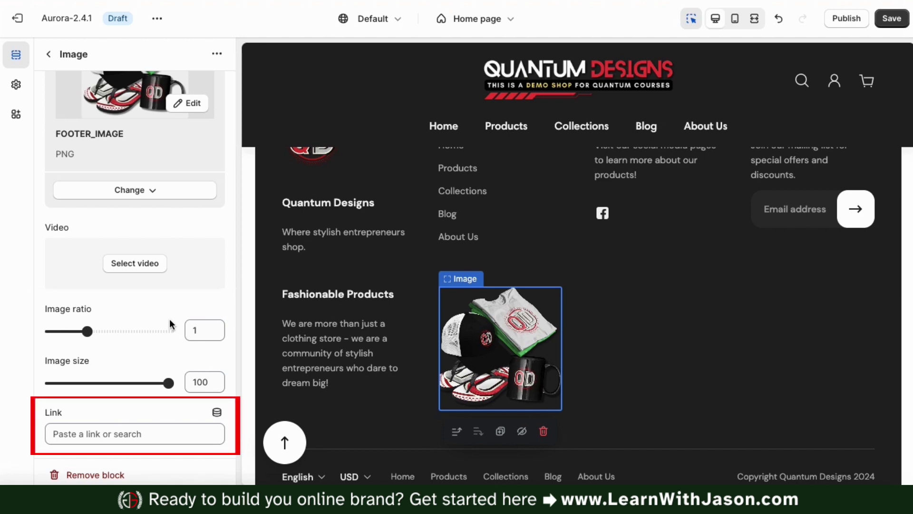
left_click(121, 433)
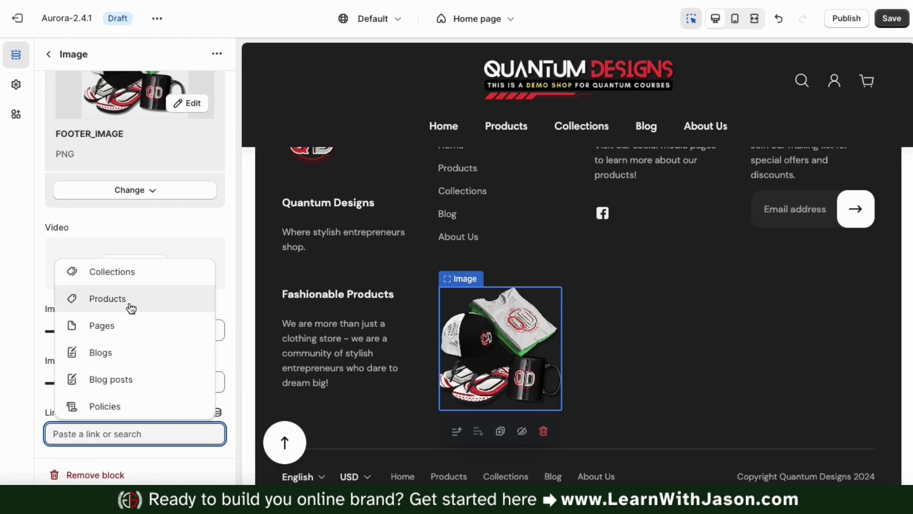
left_click(112, 304)
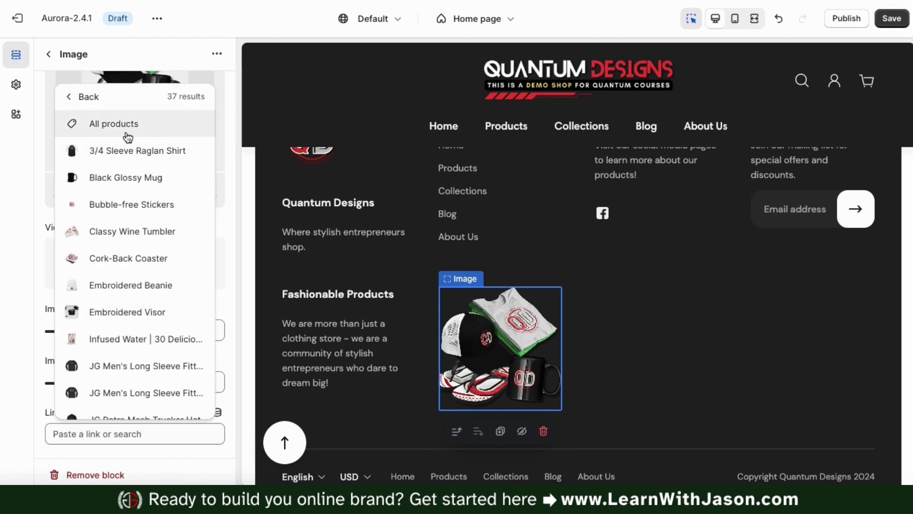
left_click(117, 131)
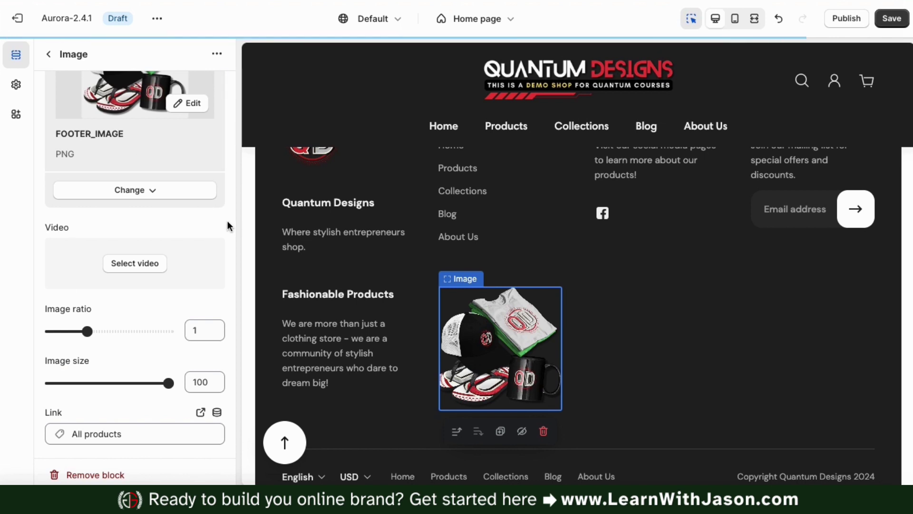
scroll(228, 221, "up", 2)
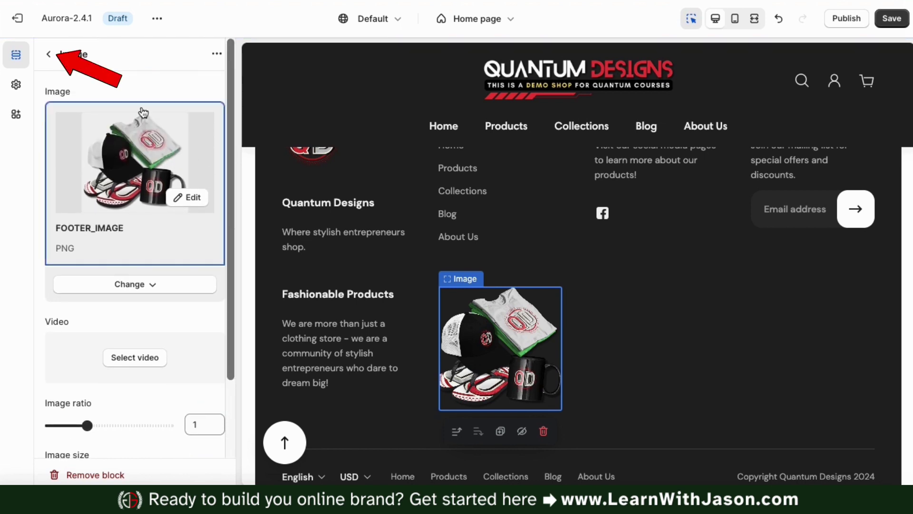
left_click(50, 55)
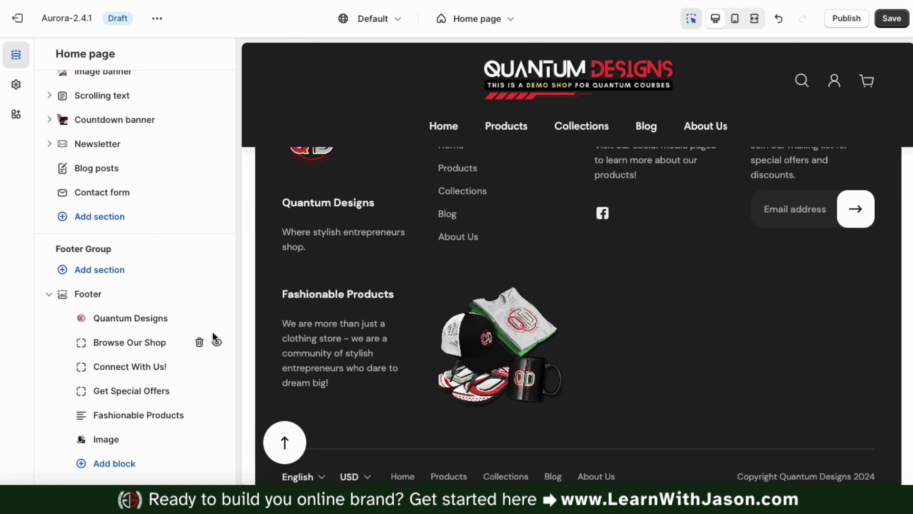
left_click(115, 463)
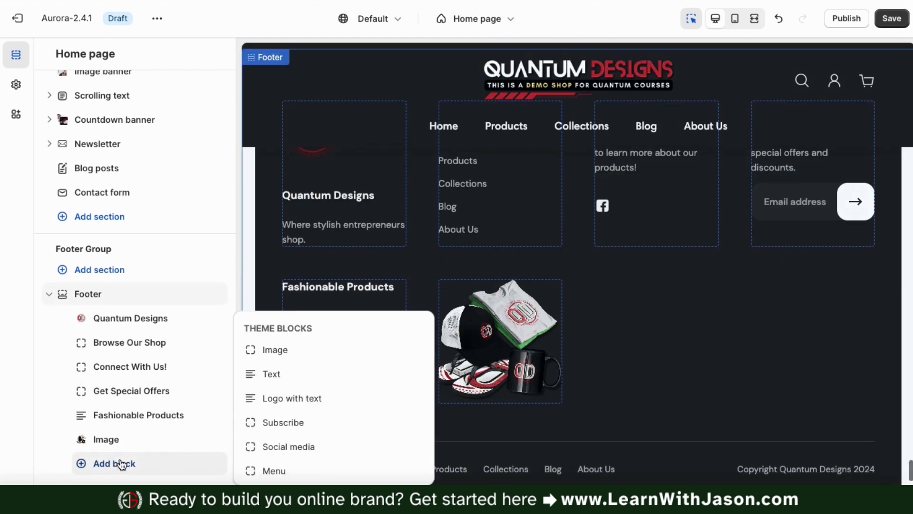
left_click(301, 378)
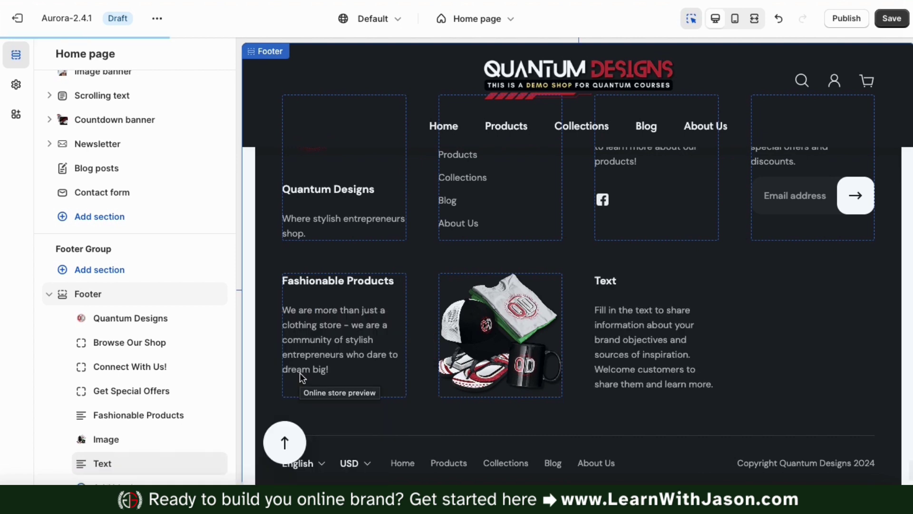
mouse_move(186, 470)
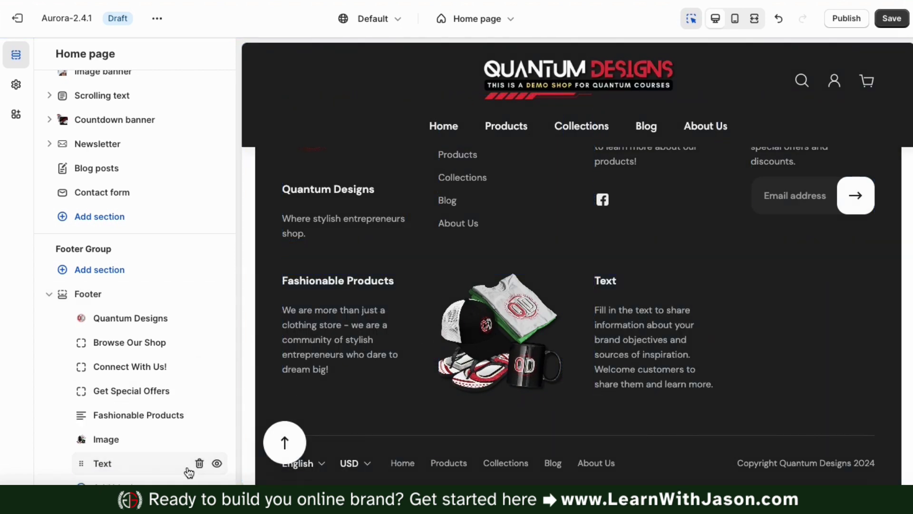
left_click(217, 463)
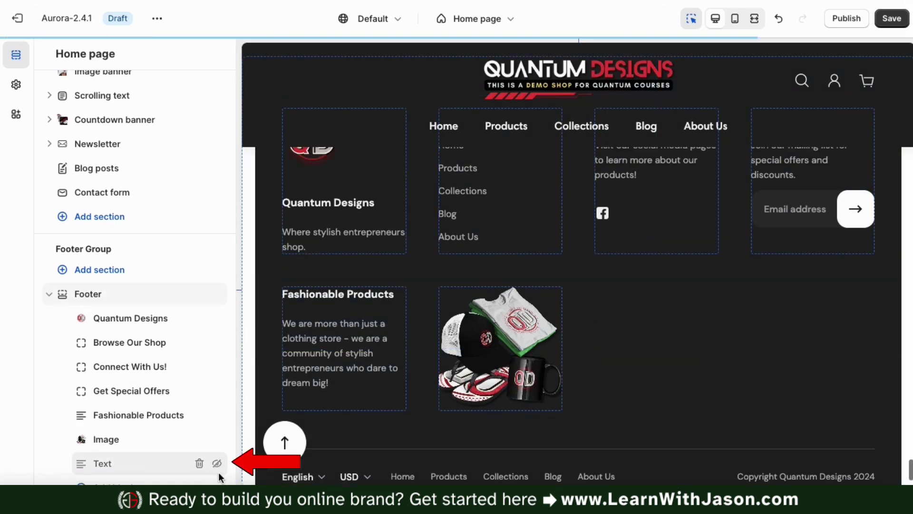
left_click(199, 465)
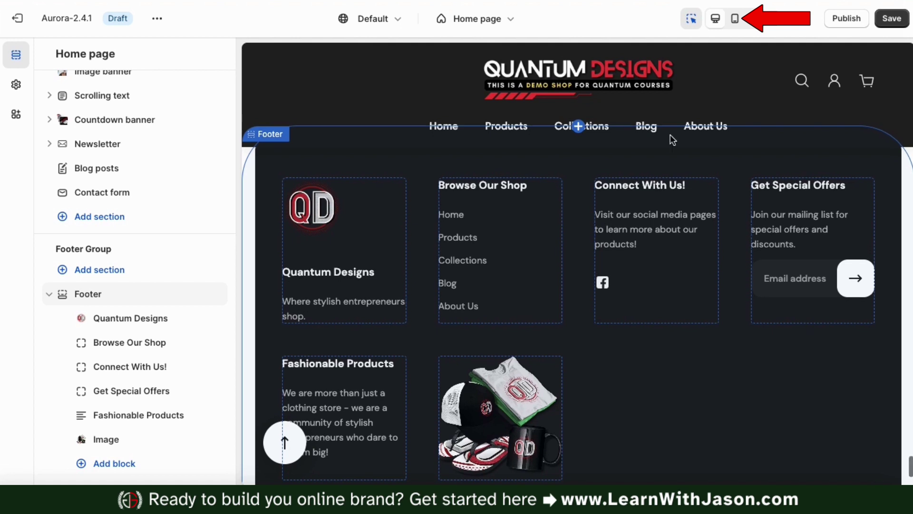
Check the stacked footer and product image in the mobile preview, then return to desktop width.
left_click(735, 20)
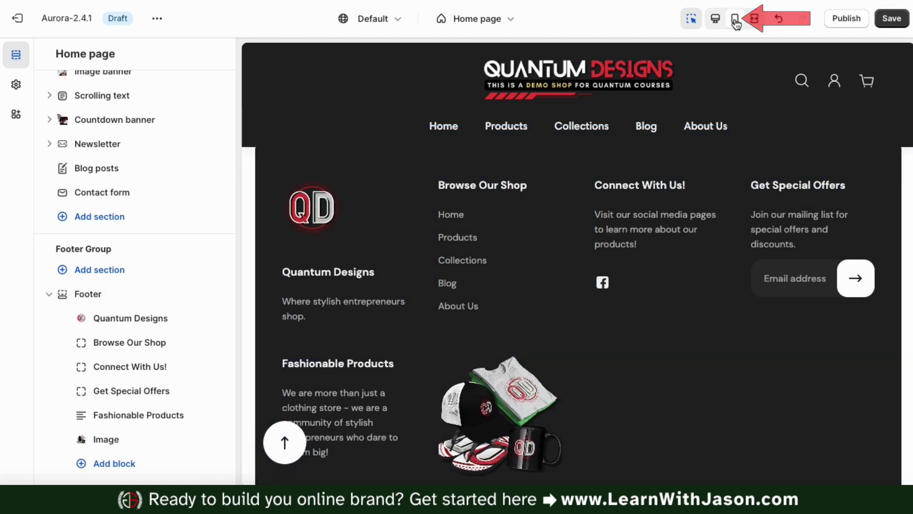
scroll(627, 221, "down", 5)
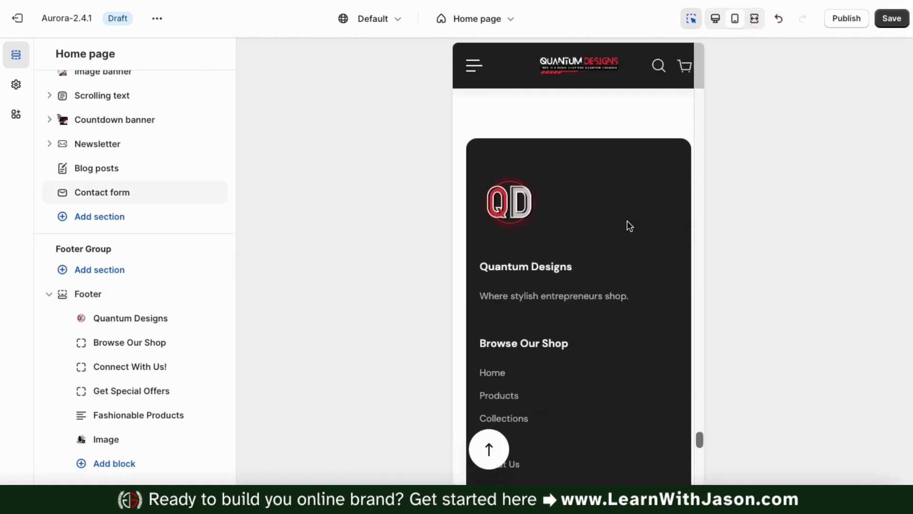
scroll(627, 220, "down", 4)
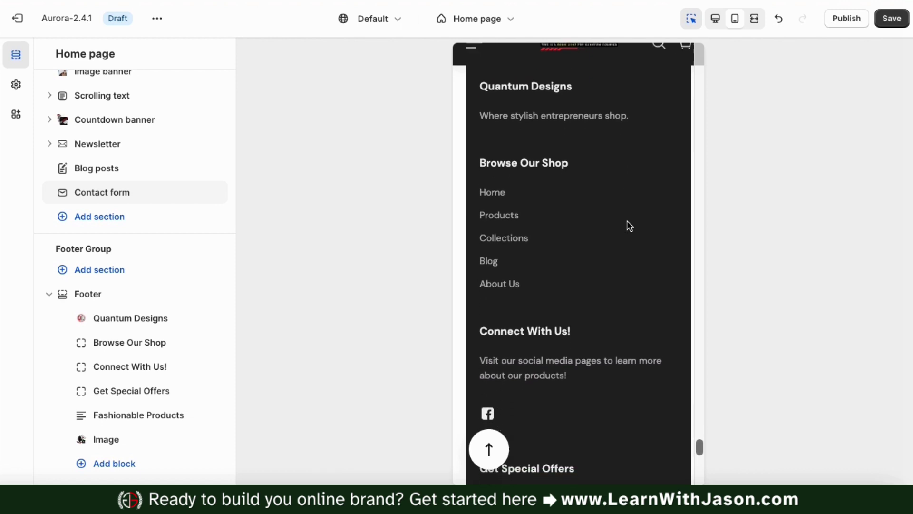
scroll(626, 220, "down", 4)
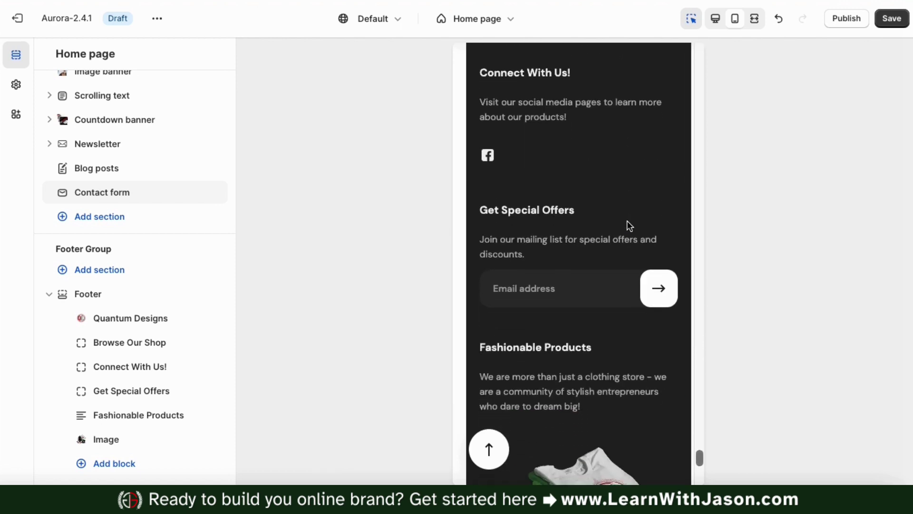
scroll(627, 221, "down", 4)
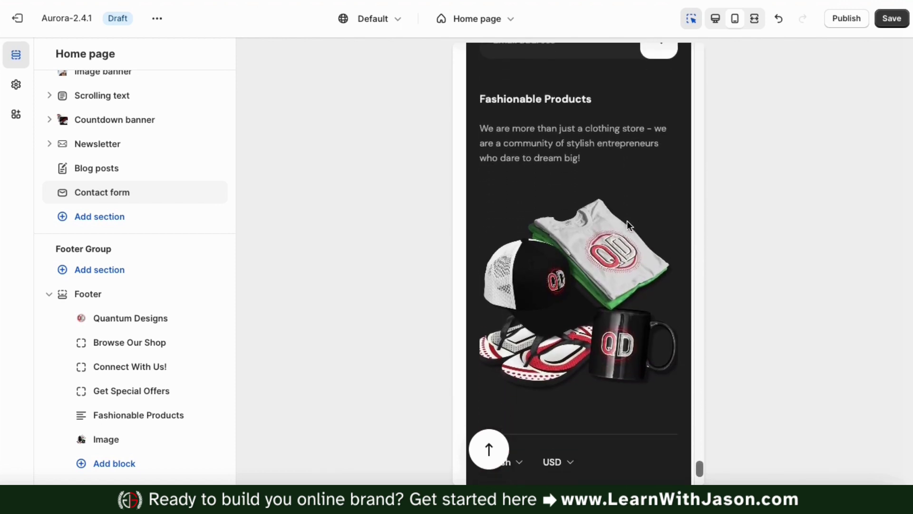
scroll(627, 225, "down", 3)
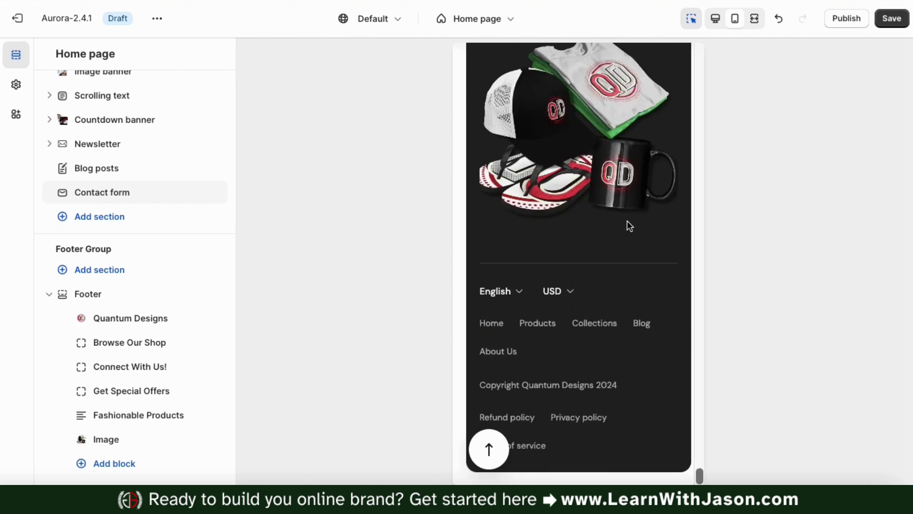
left_click(715, 24)
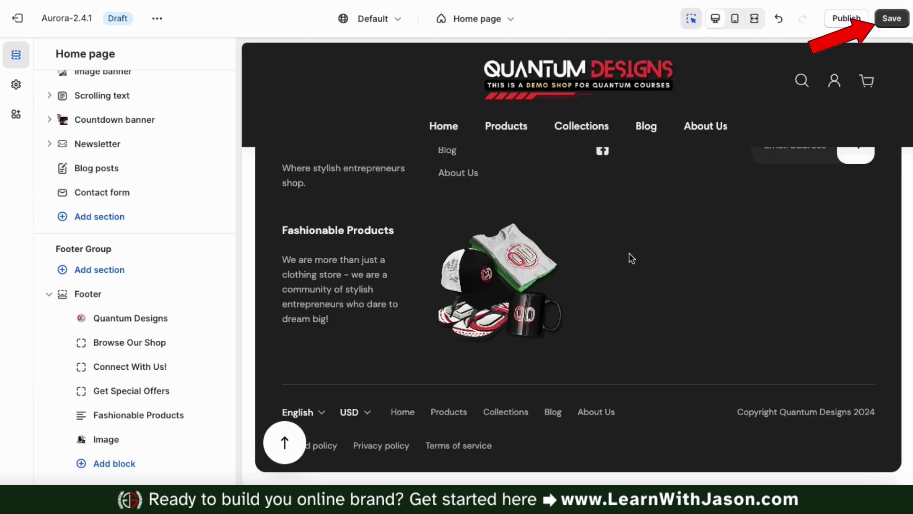
Save the theme changes to store the finished footer.
scroll(631, 258, "up", 3)
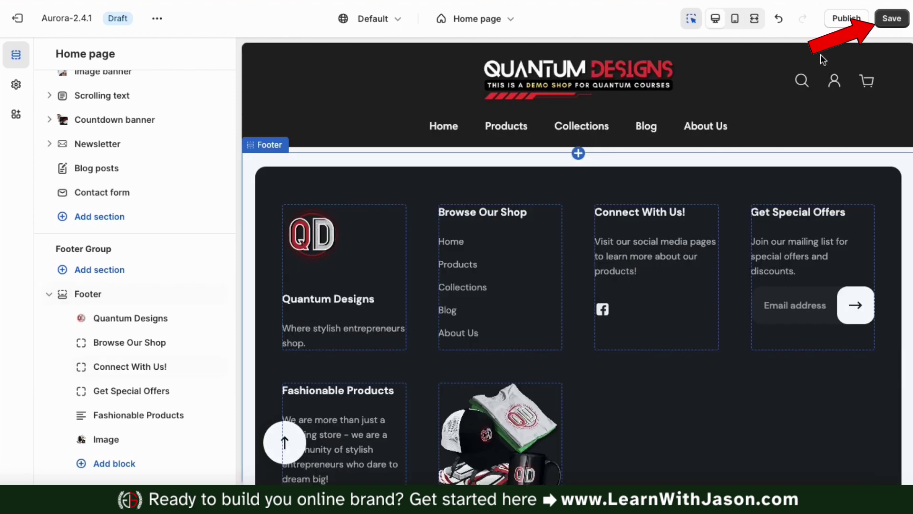
left_click(891, 19)
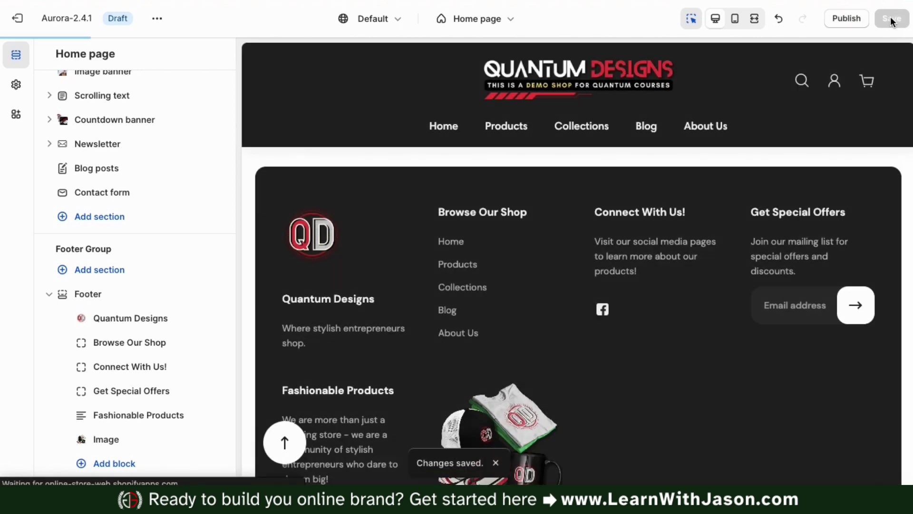